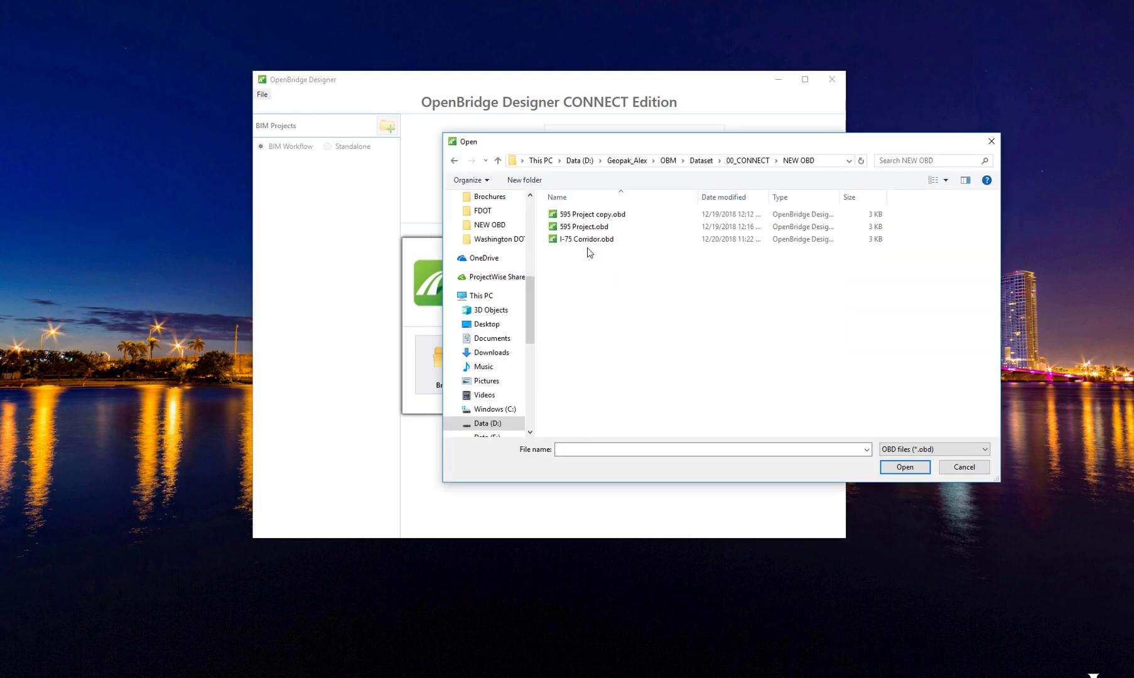
Open I-75 Corridor.obd and review the IKEA Bridge, New Bridge Model and 136 Avenue models
click(576, 239)
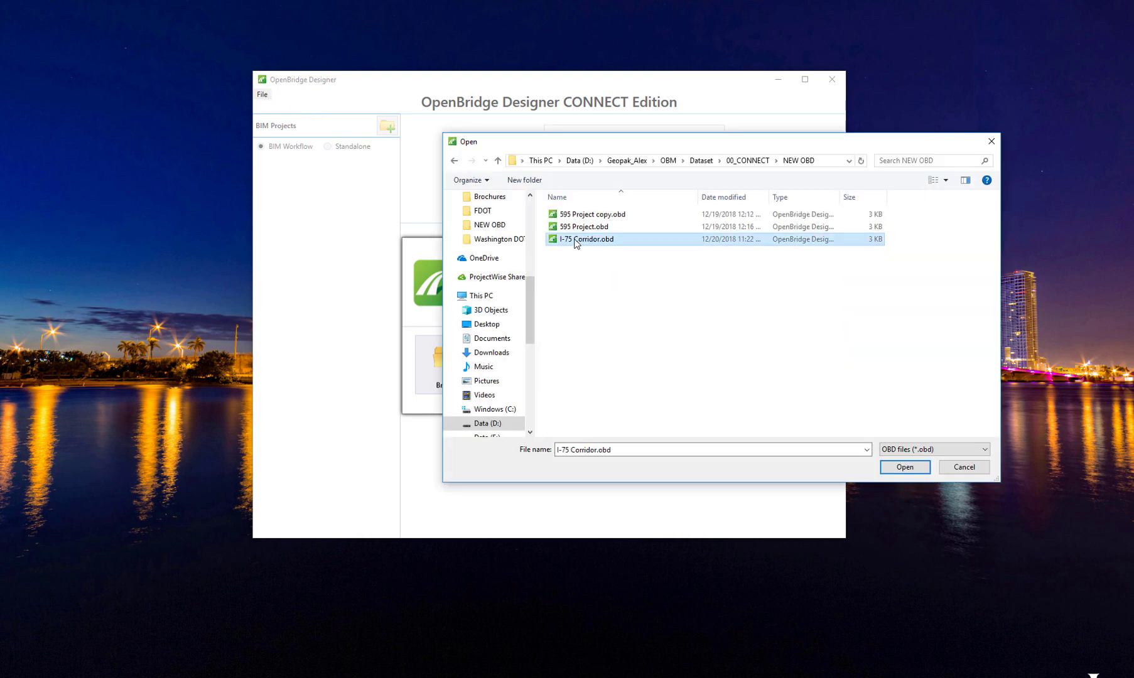
click(903, 466)
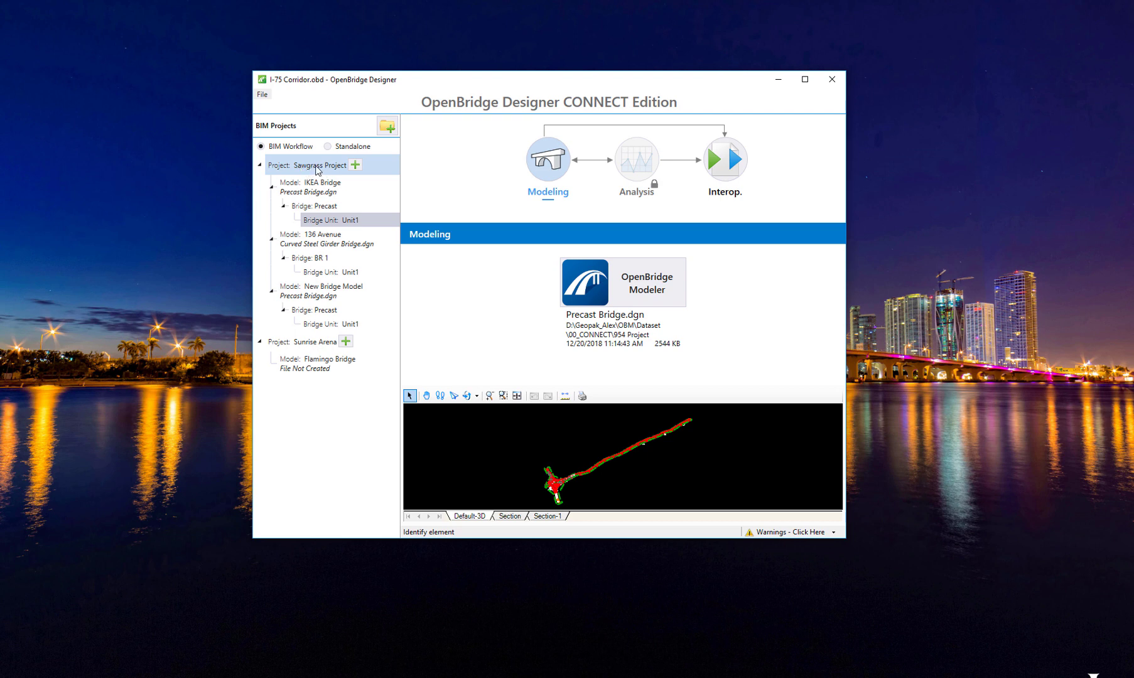
click(310, 185)
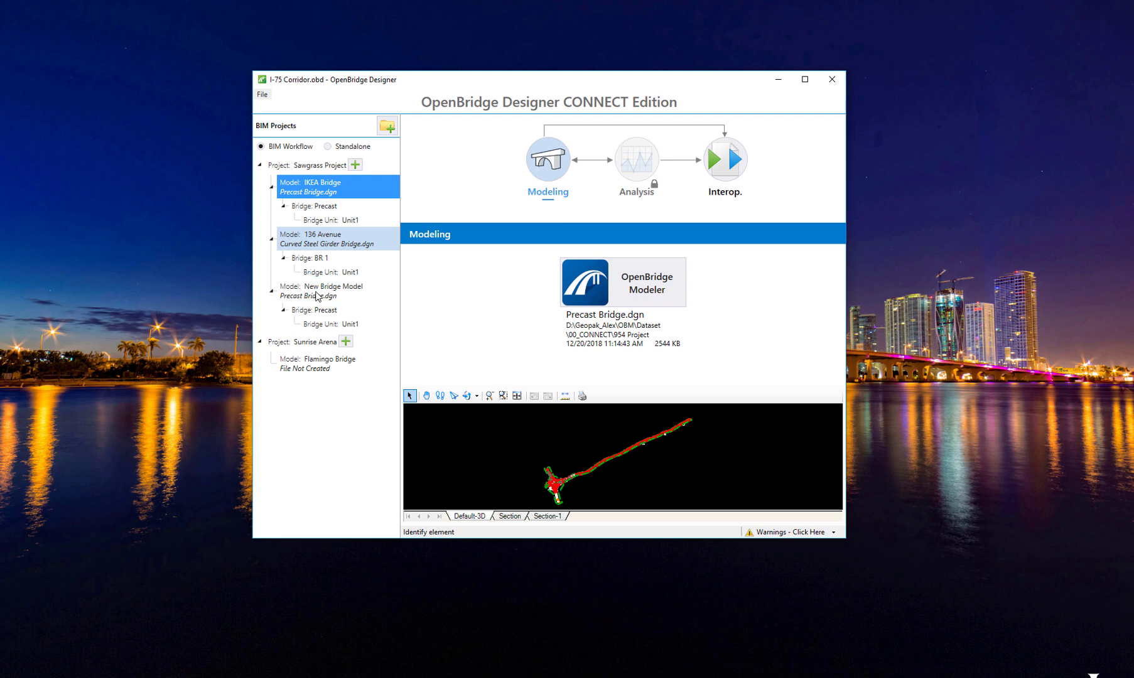
click(317, 297)
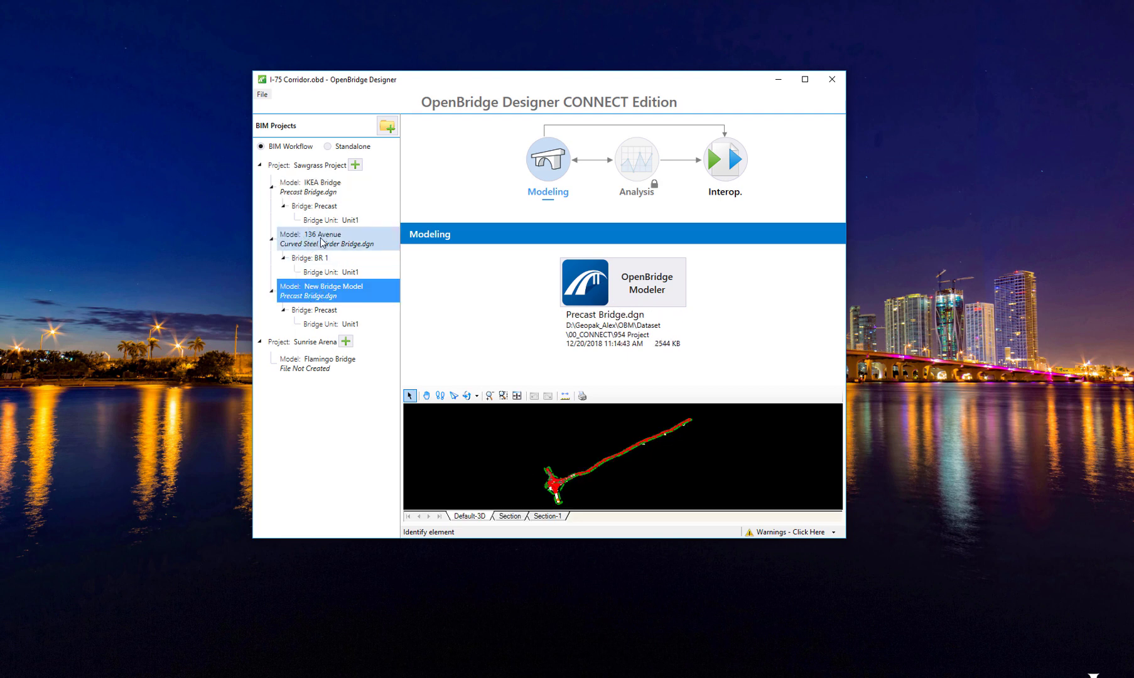
click(322, 237)
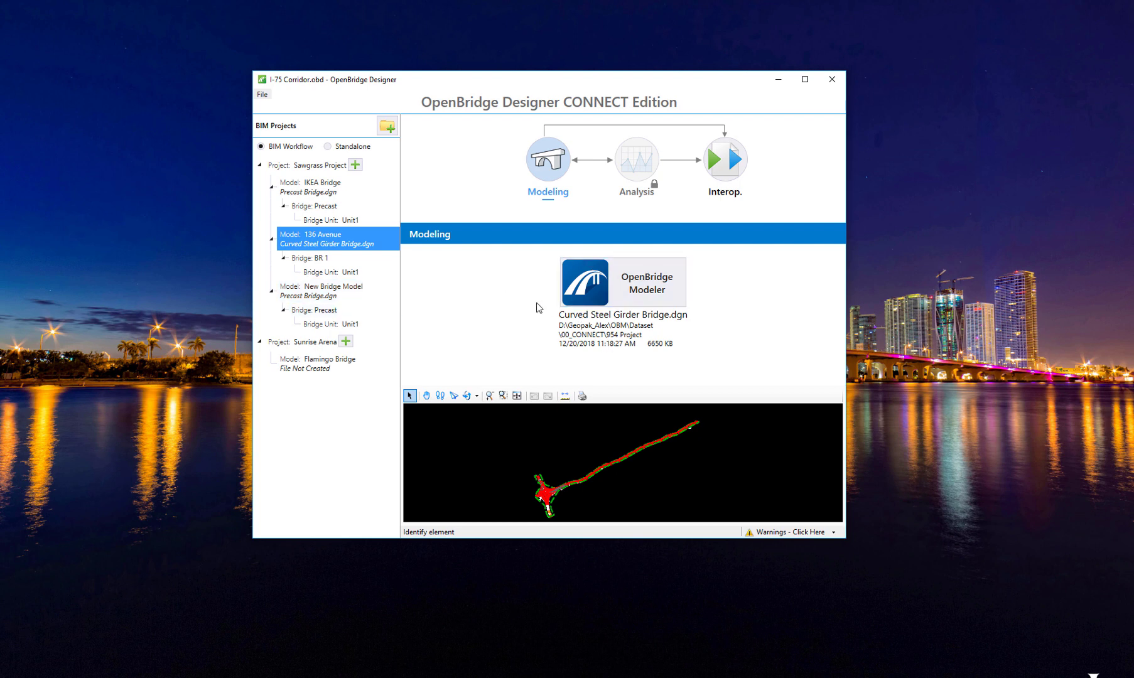
Create a new OBD project file named Test
click(262, 95)
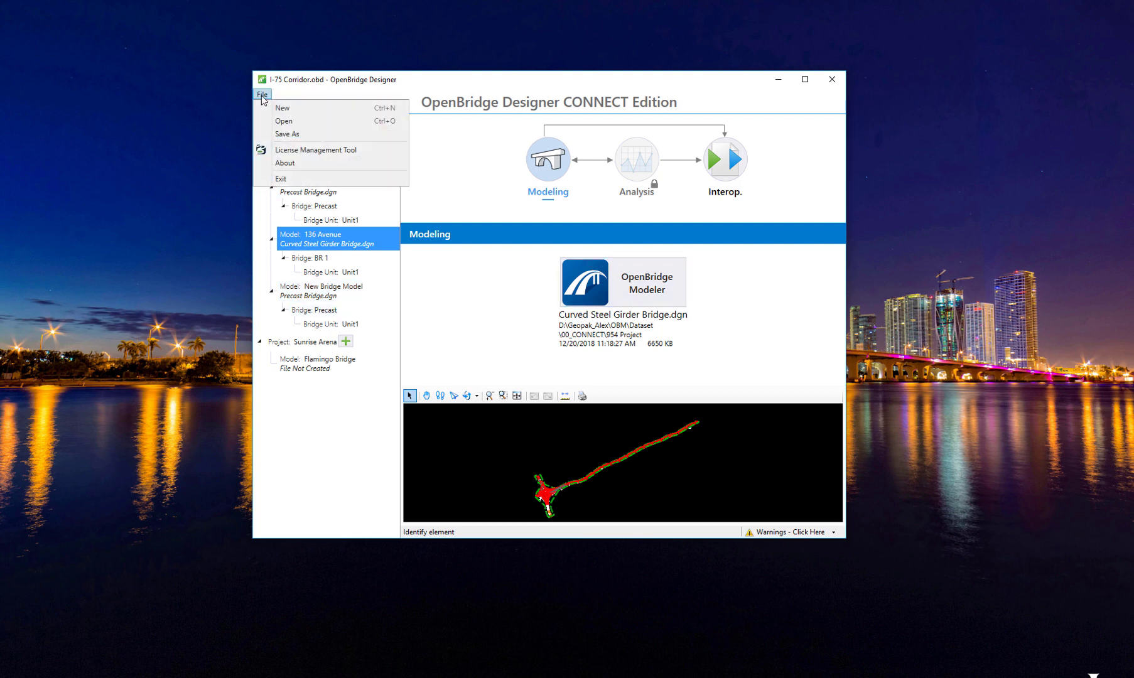
click(276, 108)
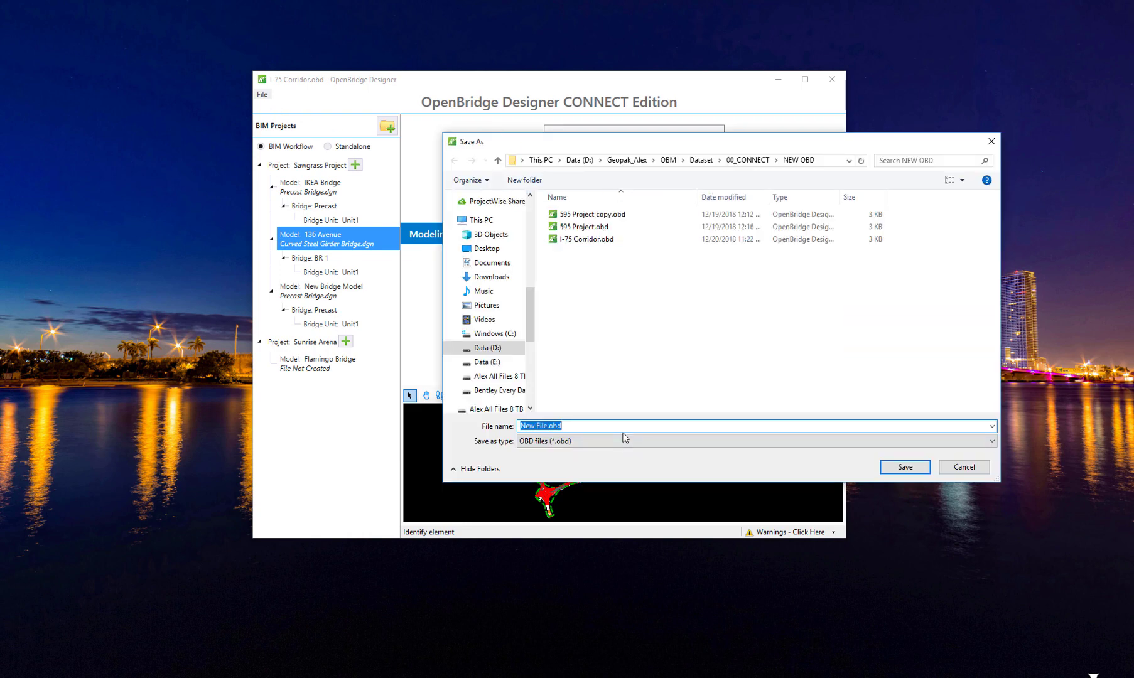
text(Test)
key(Return)
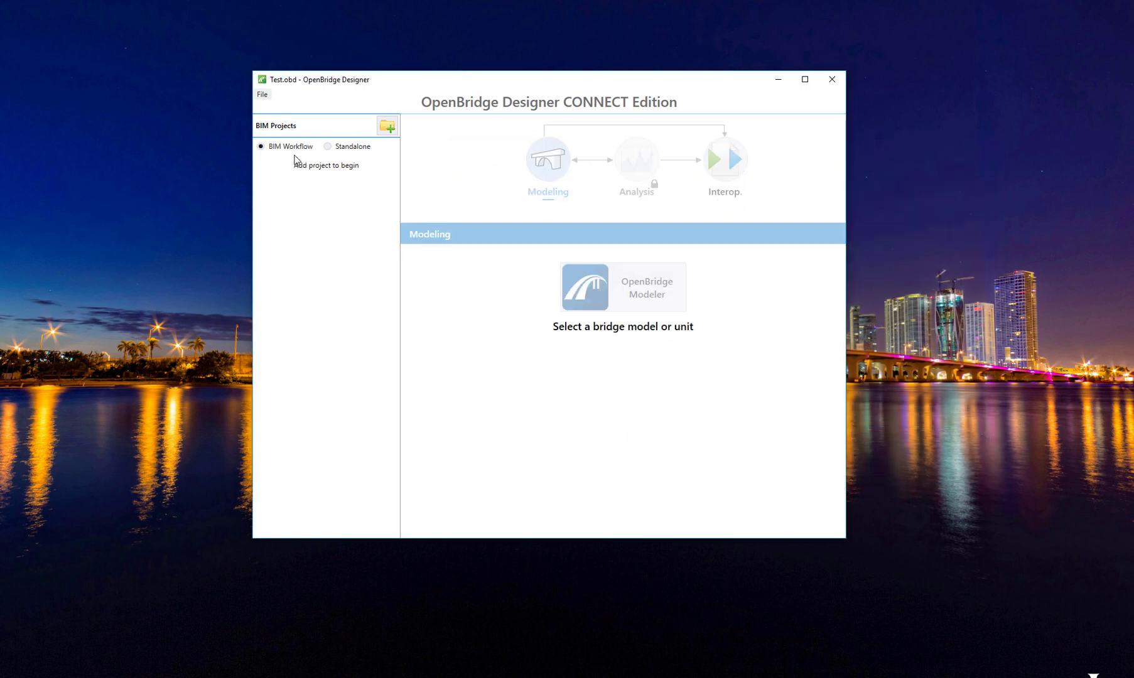
Add a project named I-95 Corridor to Test.obd
click(385, 132)
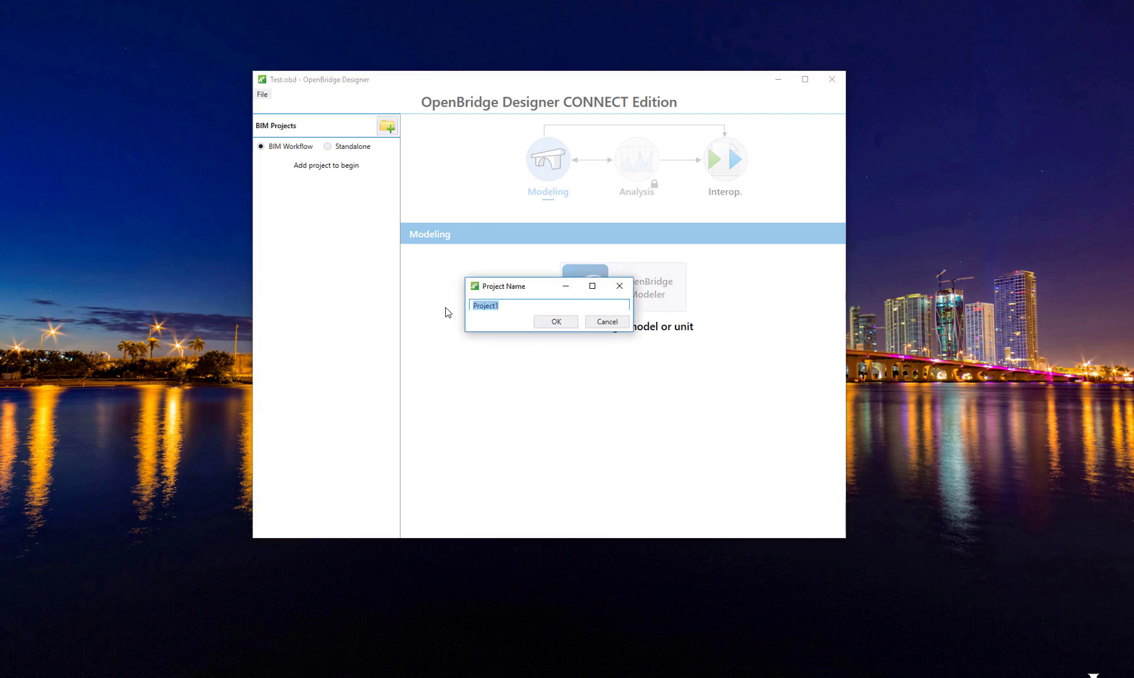
text(I-95 Corridor)
click(555, 322)
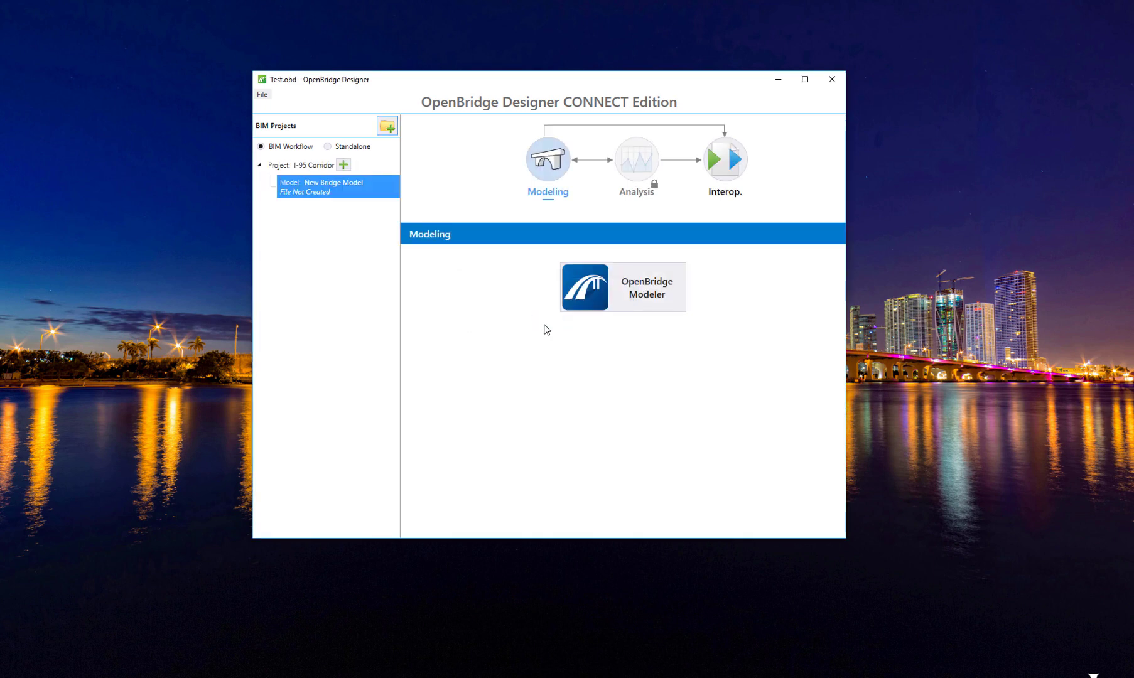
Add a Davie Interchange bridge model and launch OpenBridge Modeler for it
click(343, 165)
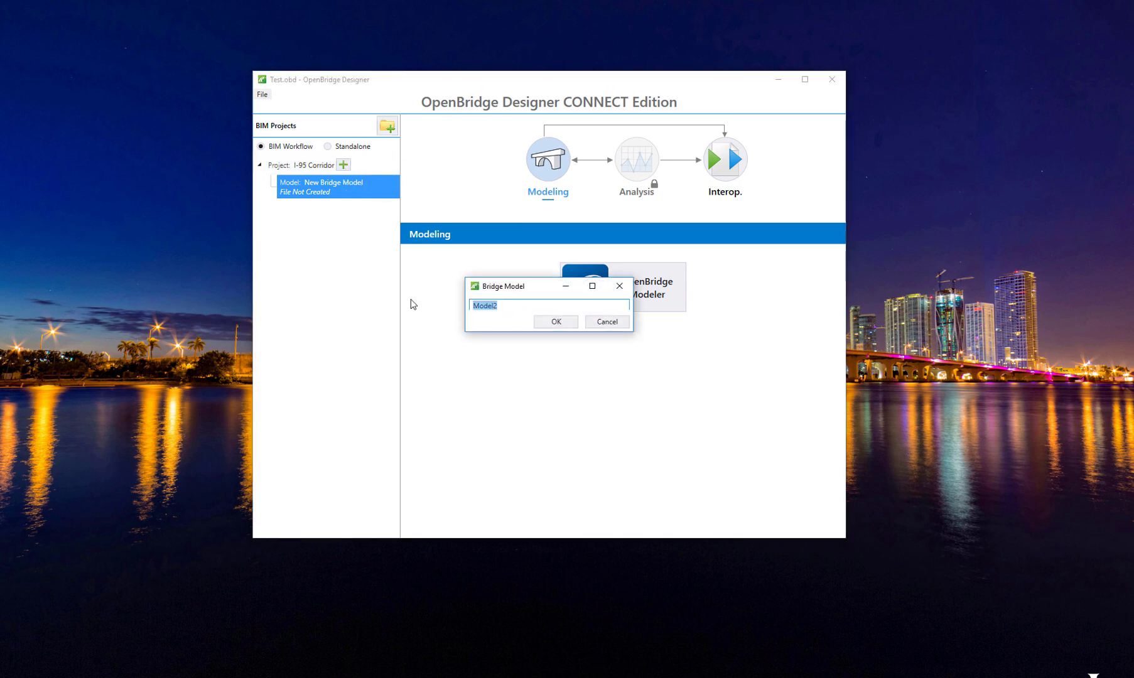
text(Davie Interchange)
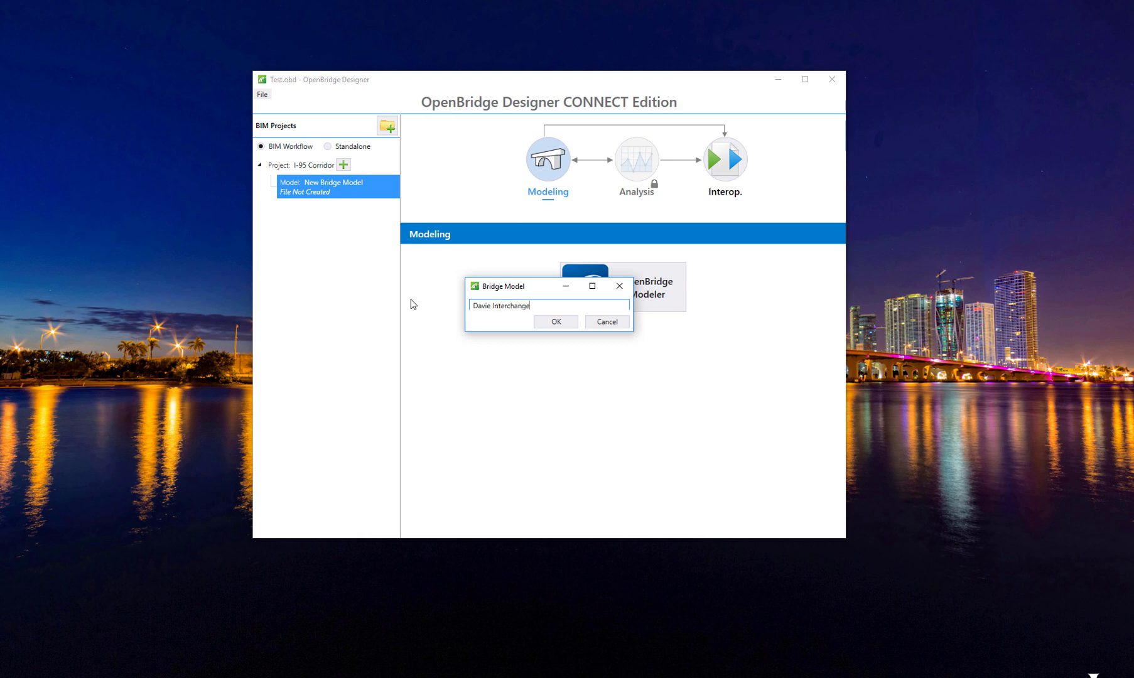
click(551, 322)
click(323, 215)
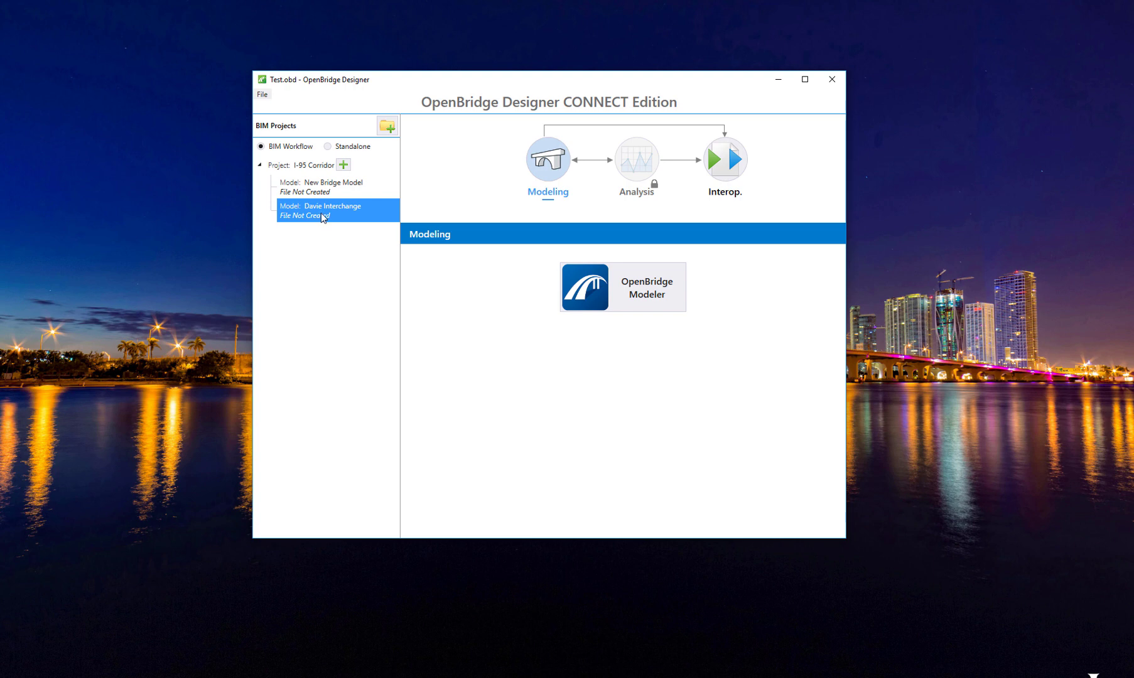
click(624, 287)
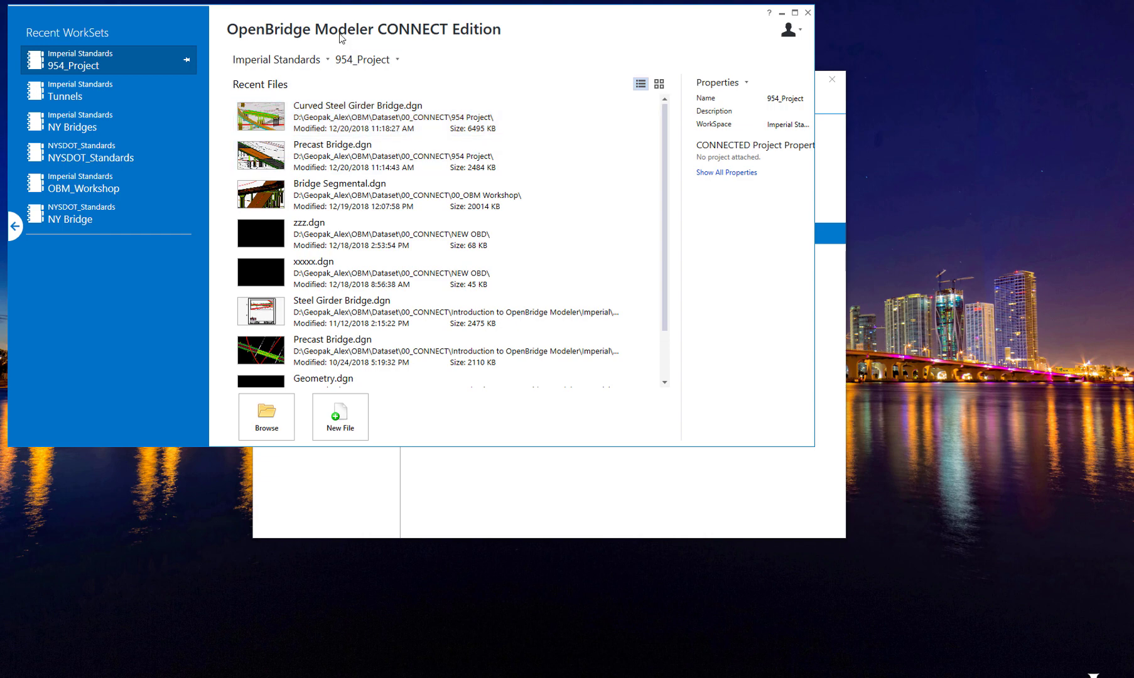
Open Precast Bridge.dgn from the 954 Project recent files and zoom in on View 1
drag(322, 7, 530, 233)
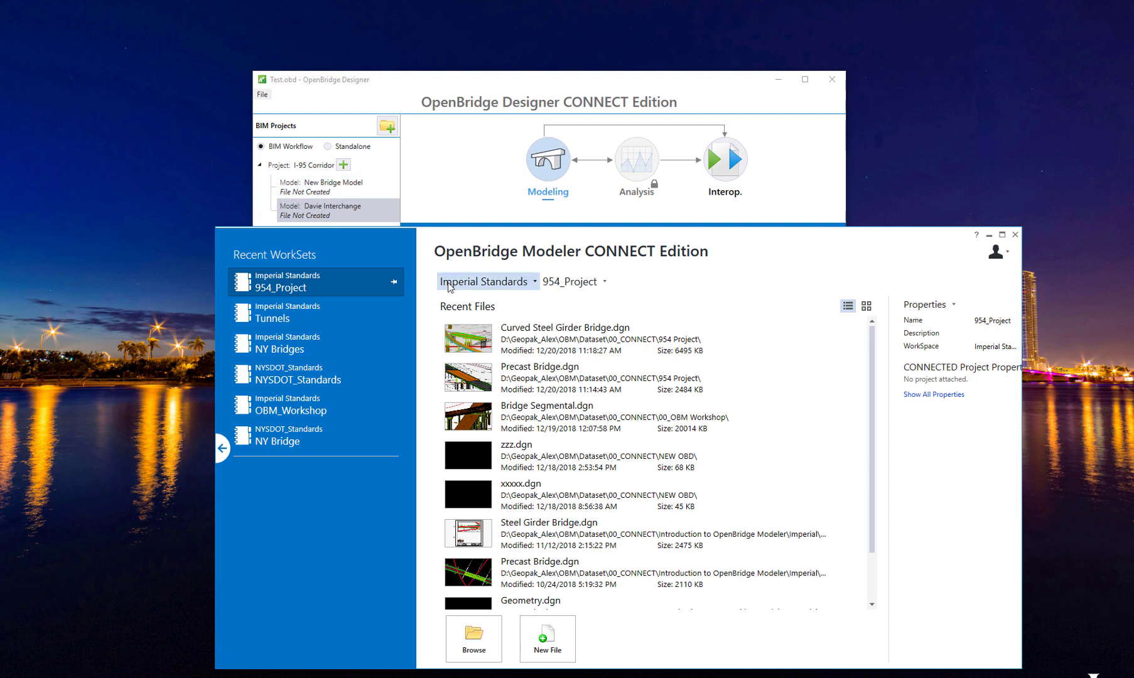
click(527, 377)
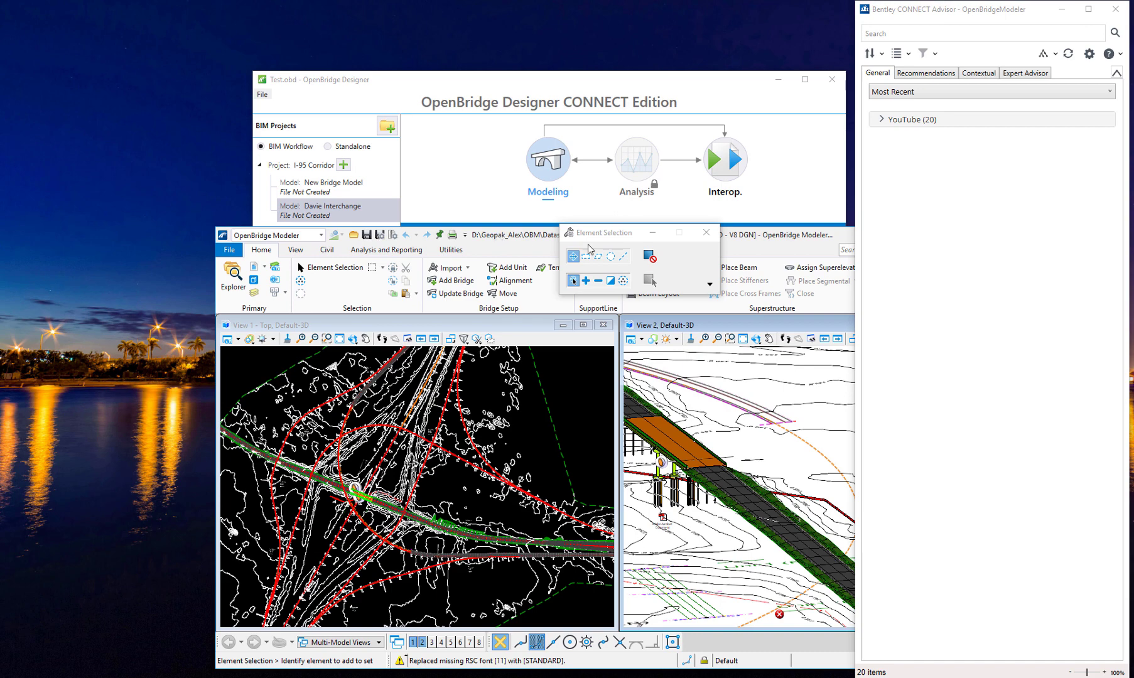
double_click(495, 237)
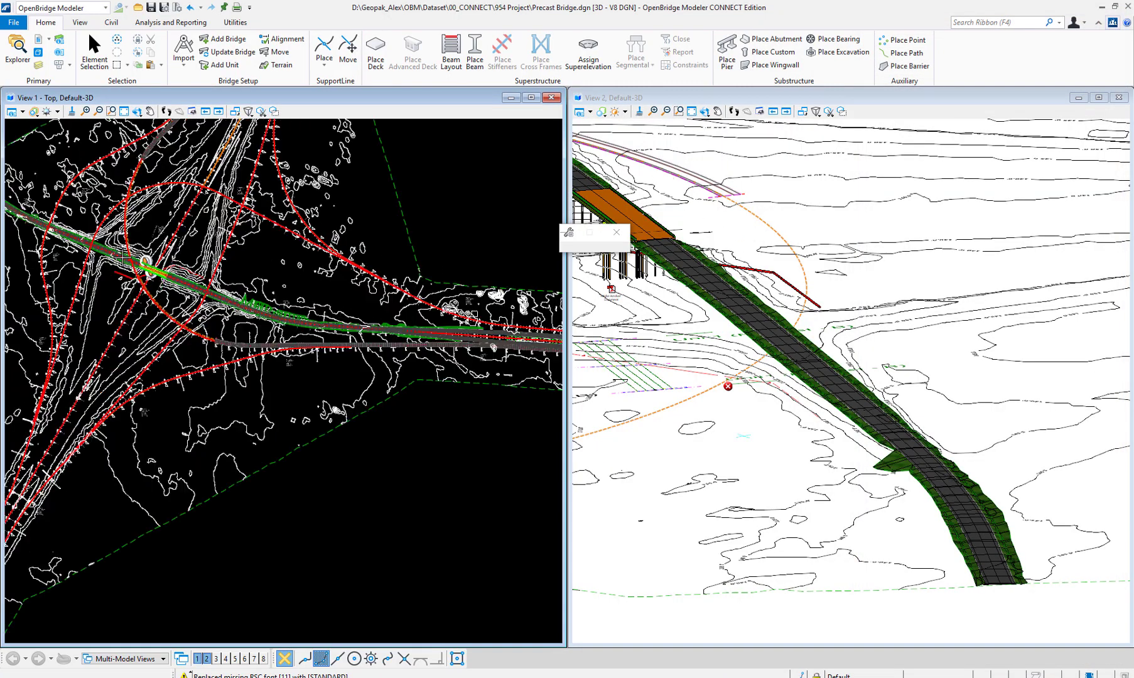
scroll(138, 261, up, 5)
scroll(150, 268, up, 3)
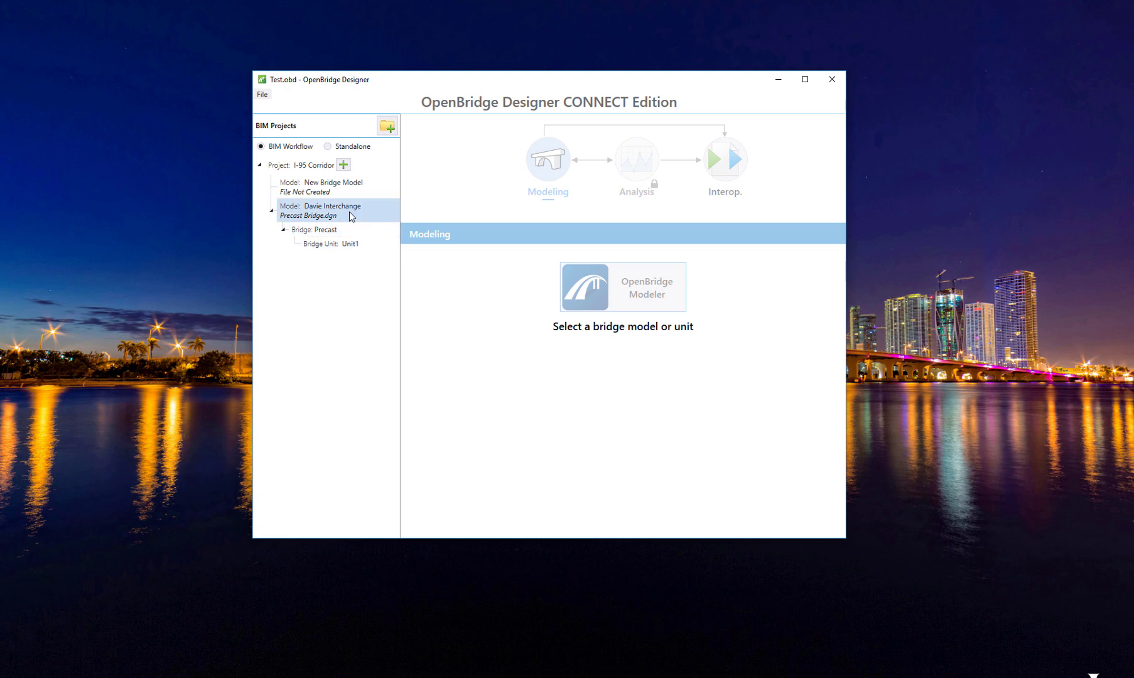
Preview the Davie Interchange model's Precast bridge file in an enlarged window
click(324, 231)
click(317, 215)
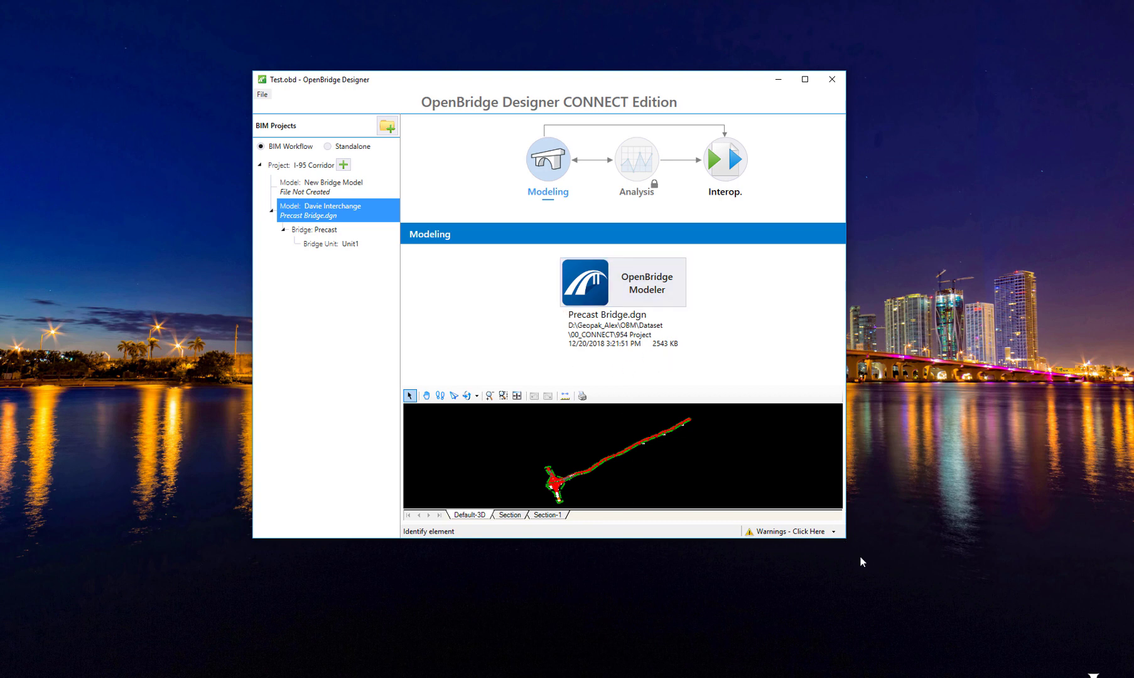
drag(846, 538, 893, 588)
Zoom the preview onto the interchange ramps, rotate it, and start another bridge model
click(503, 395)
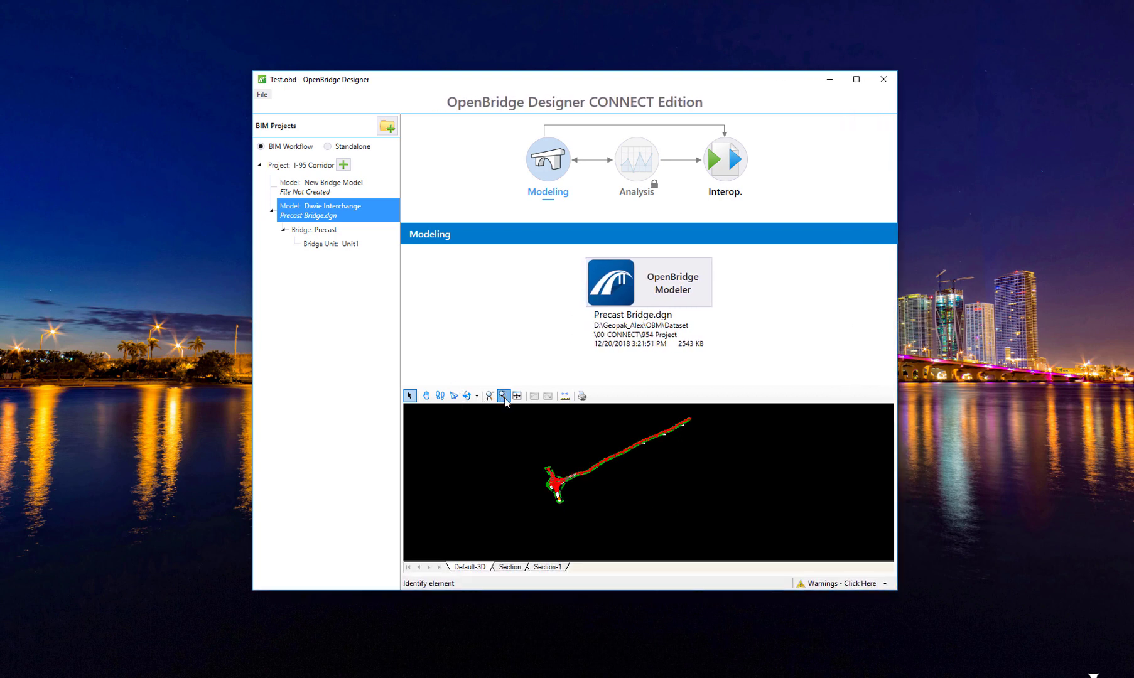
click(533, 477)
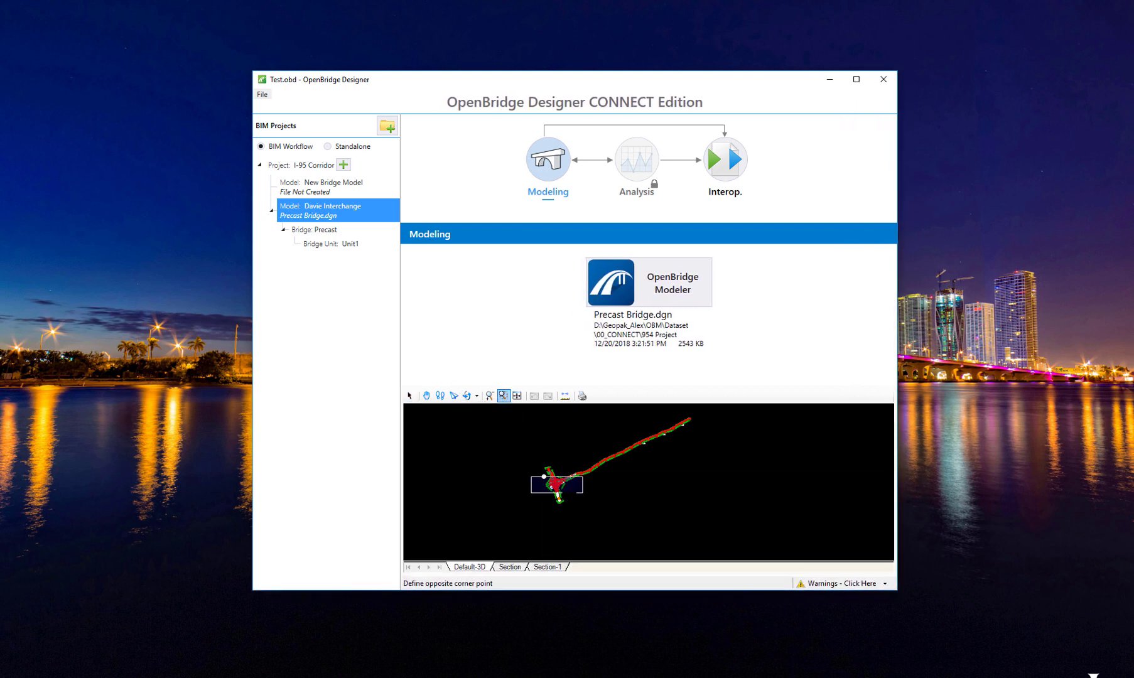
click(583, 493)
click(588, 464)
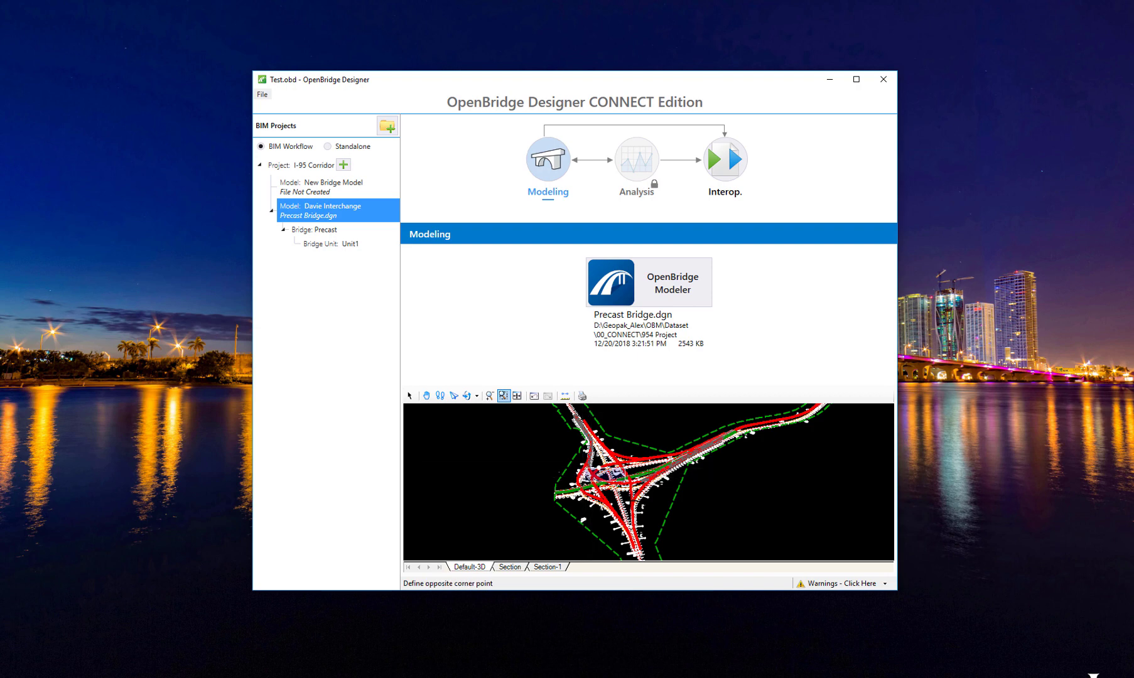
click(625, 478)
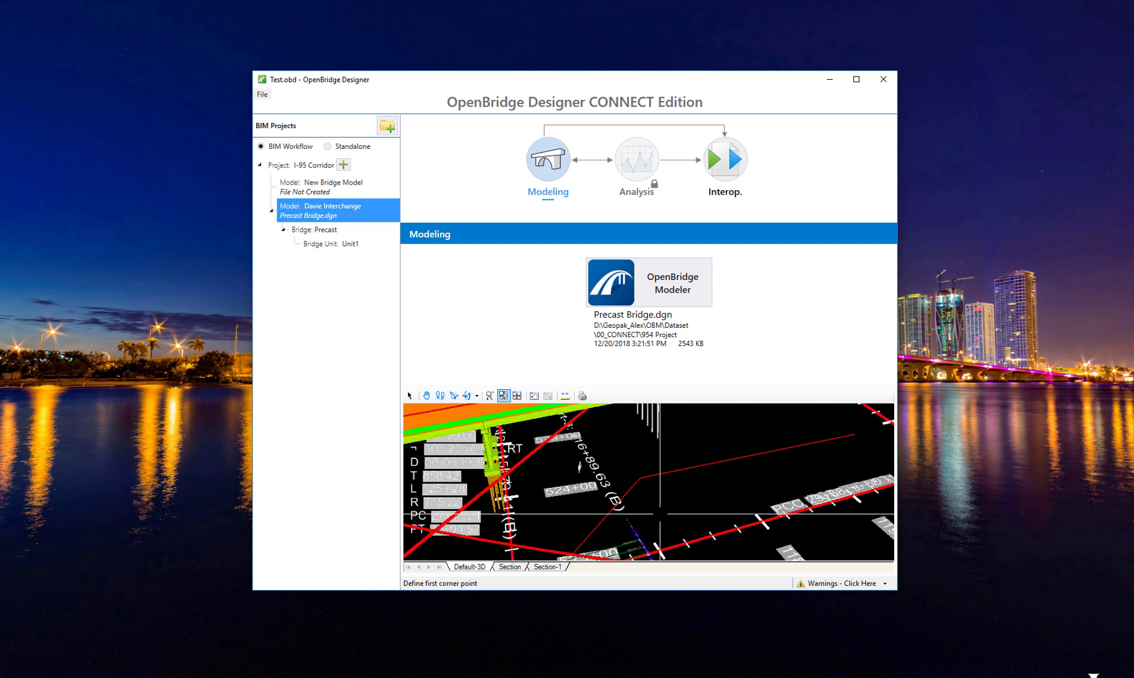
scroll(659, 513, down, 5)
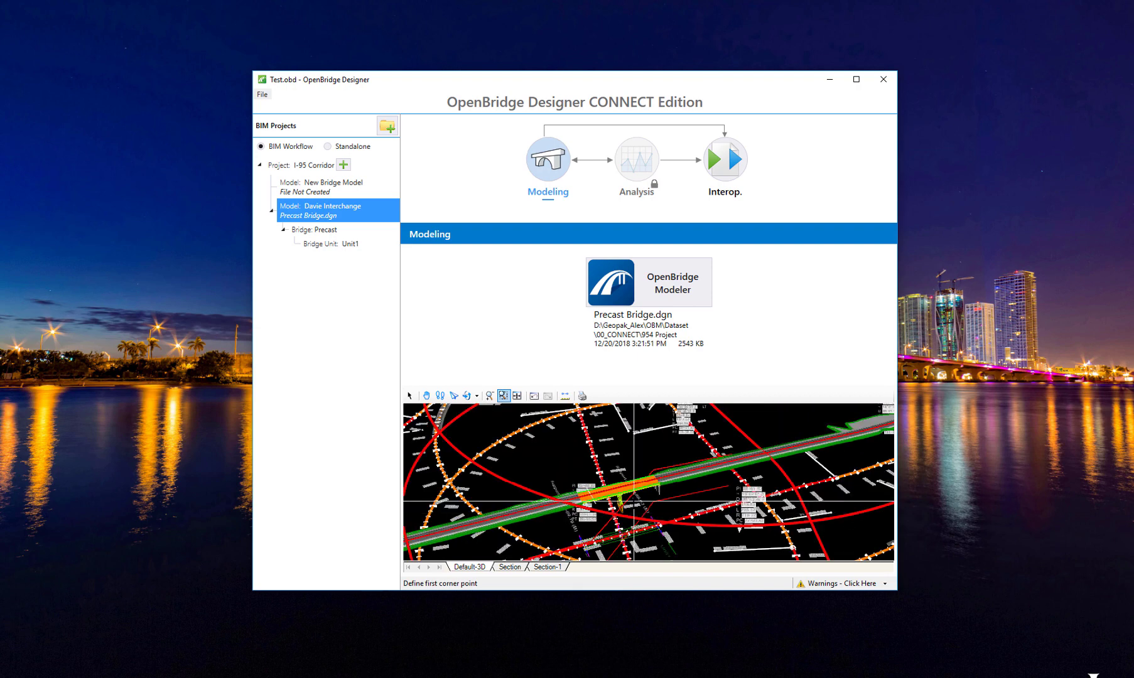
click(467, 396)
click(599, 482)
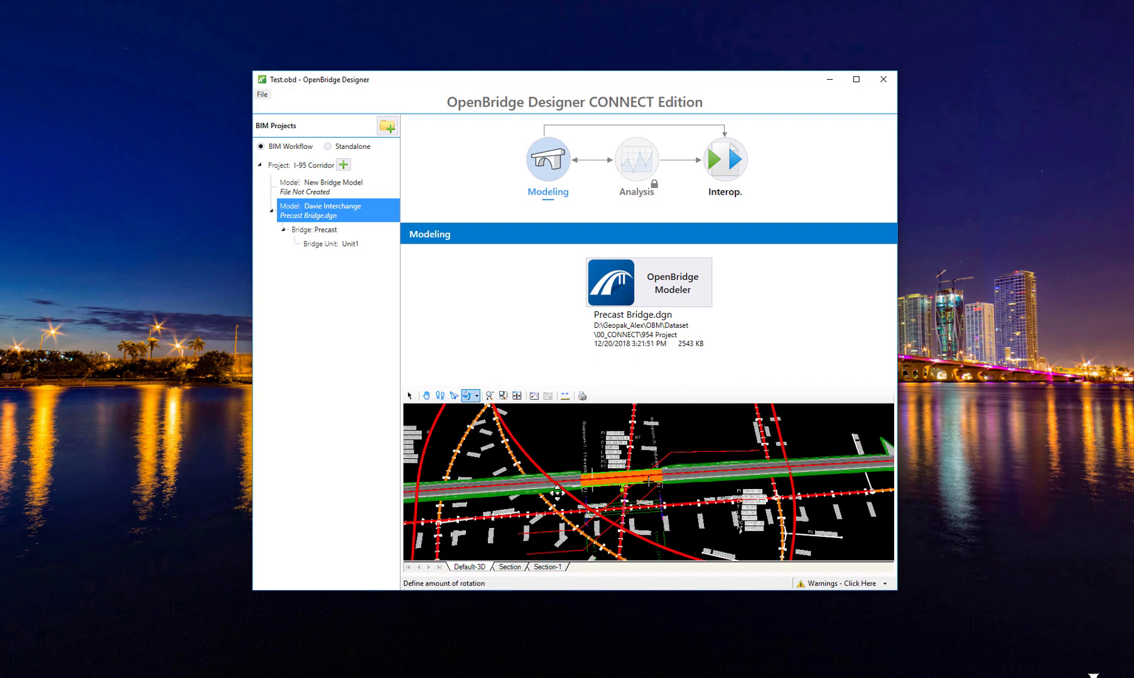
click(657, 489)
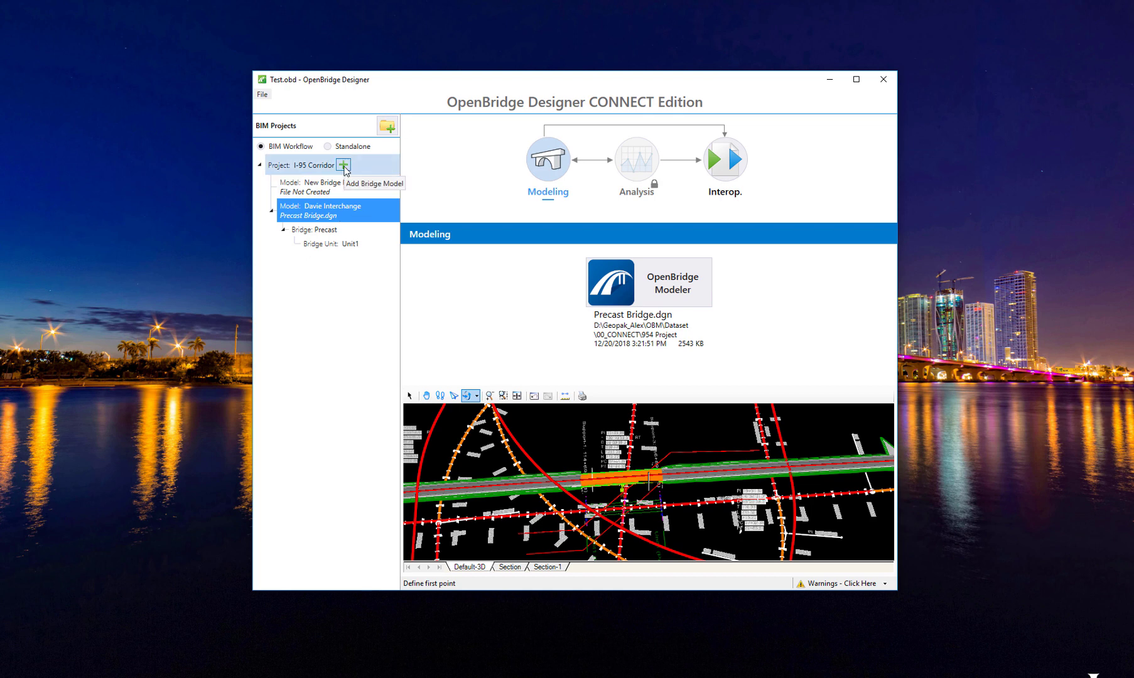
click(344, 165)
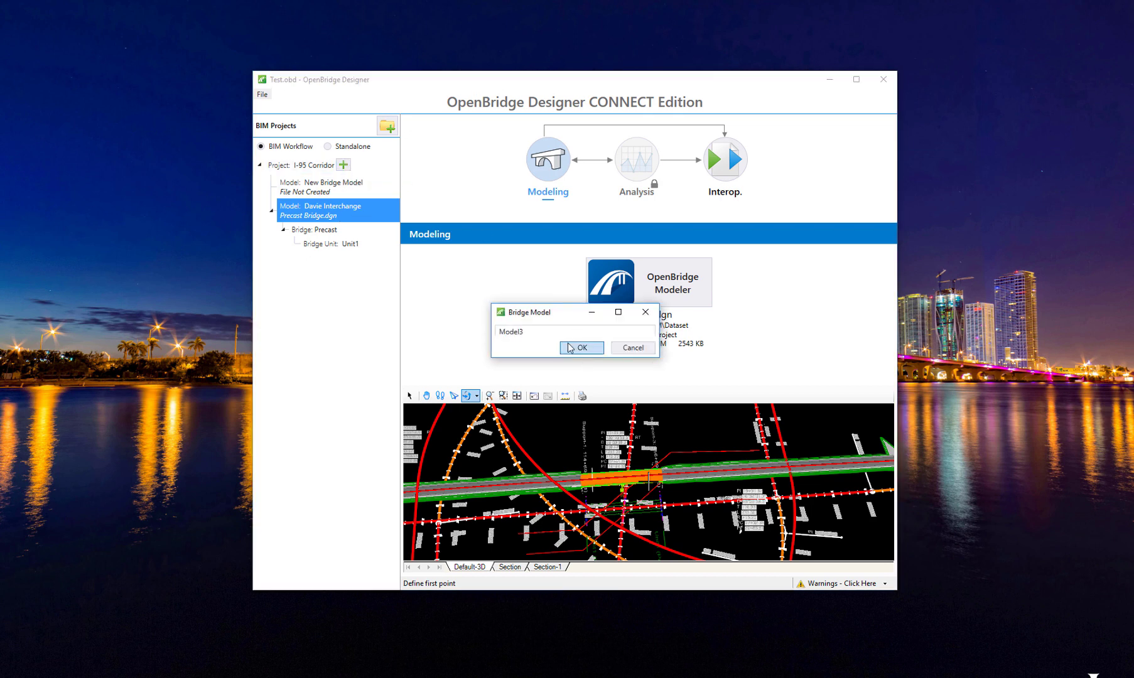
Rename the new model from Model3 to Griffin Rd and launch OpenBridge Modeler for it
click(540, 331)
drag(540, 331, 465, 332)
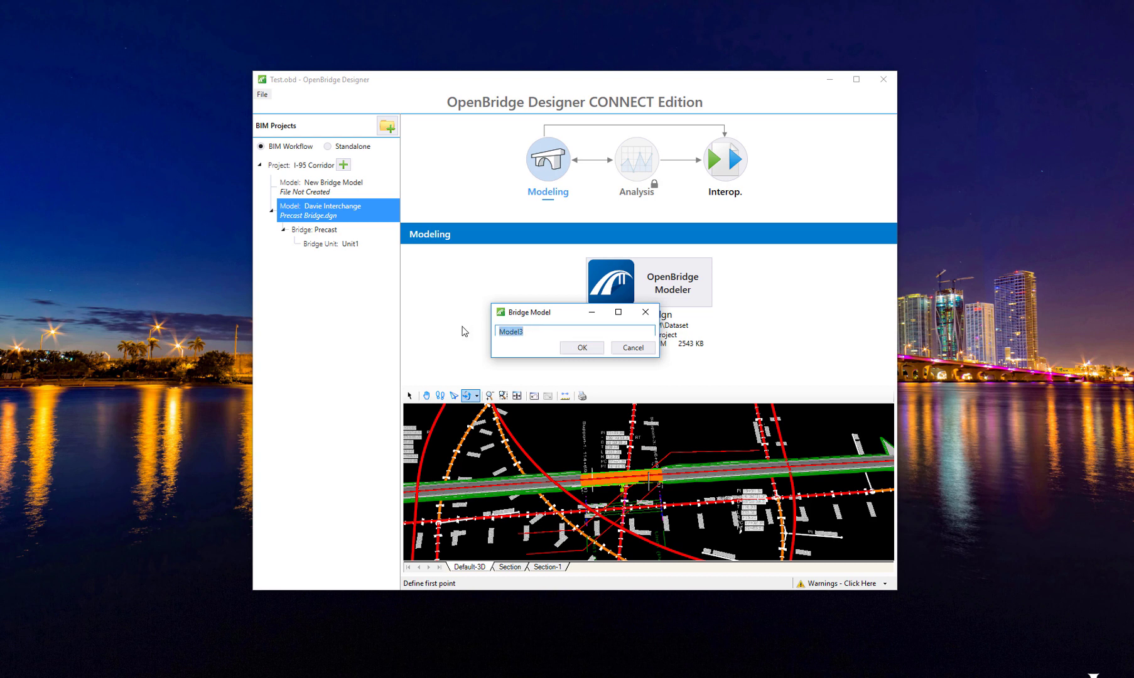
text(Griffin Rd)
click(582, 348)
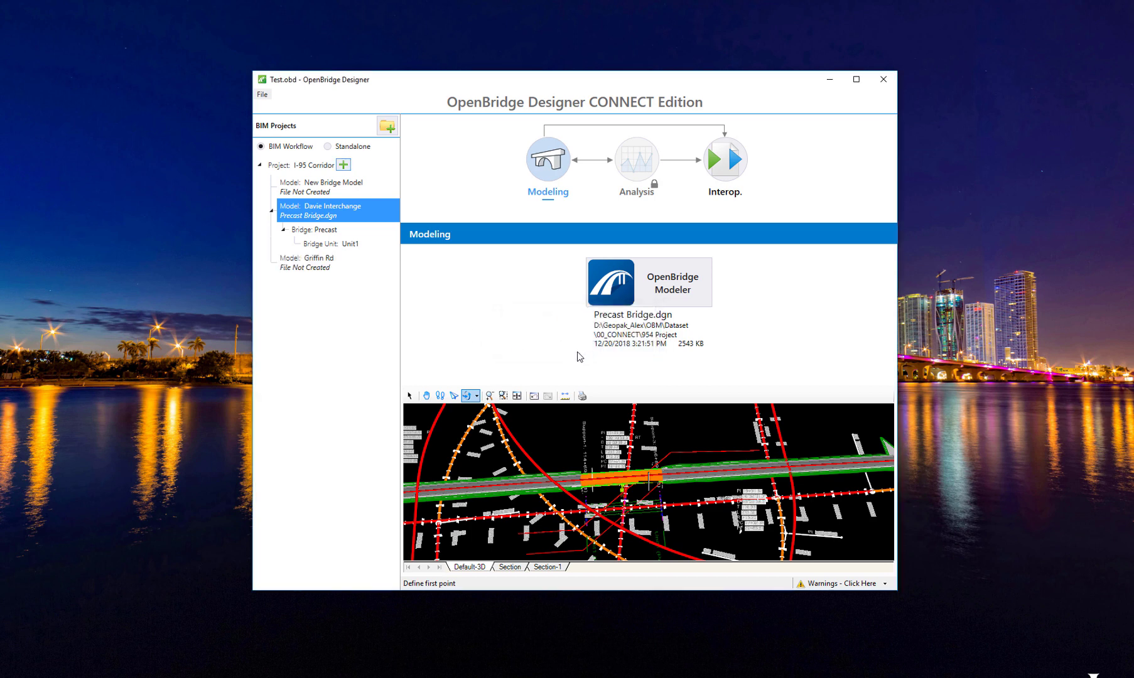
click(307, 263)
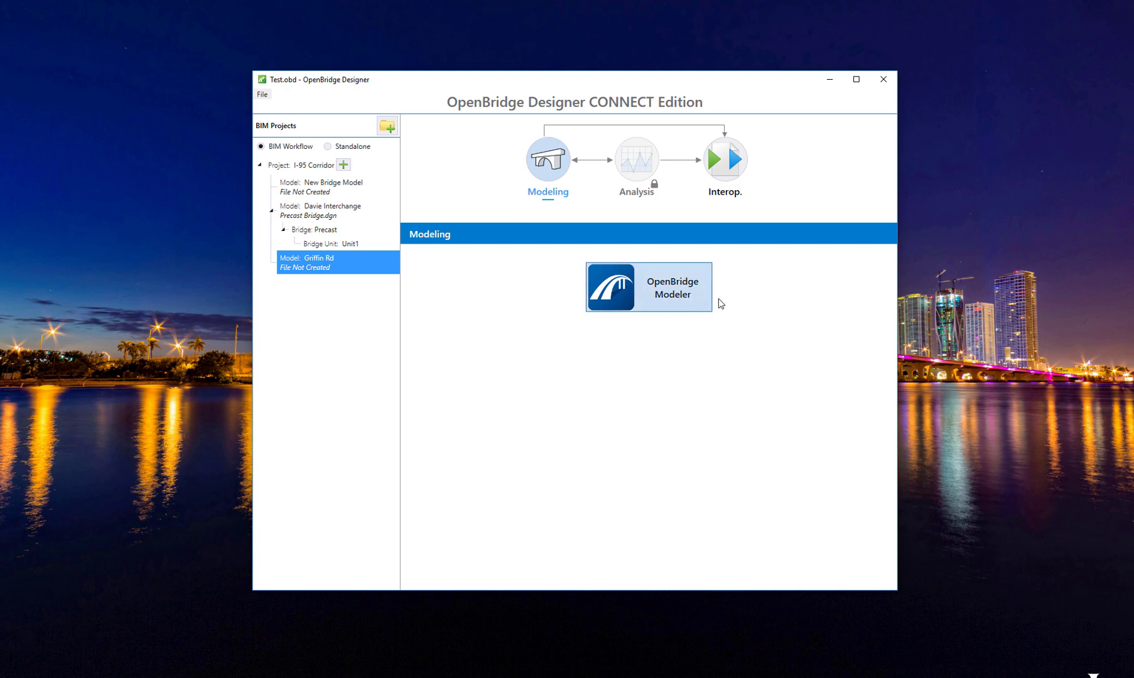
click(677, 283)
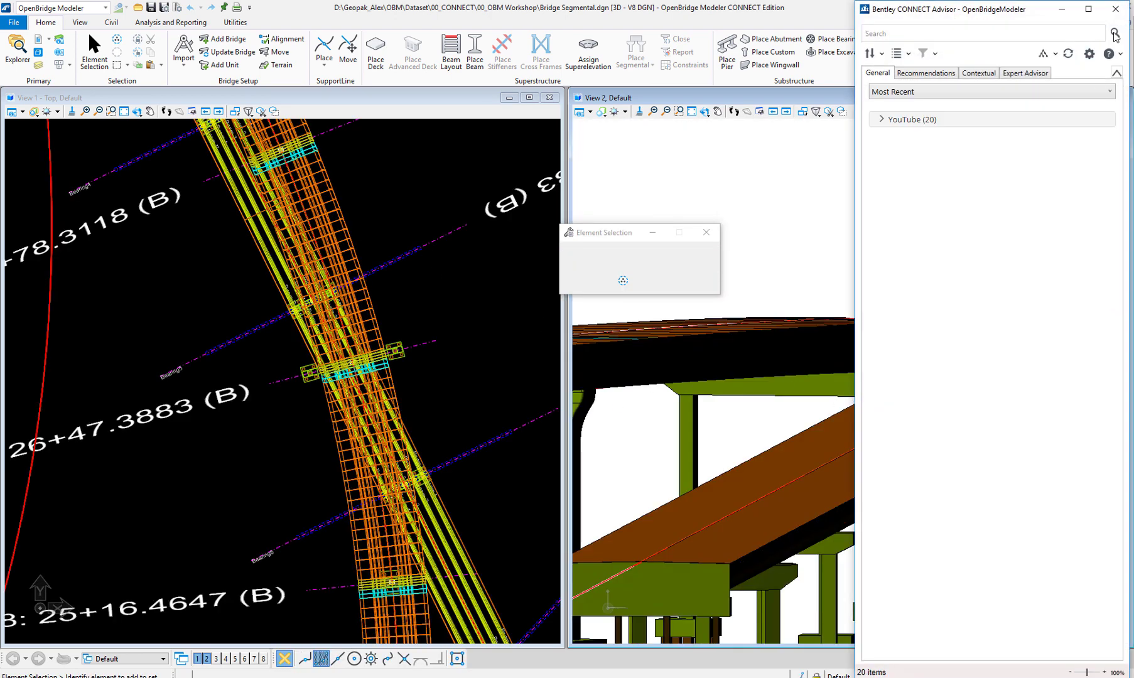
Close CONNECT Advisor, inspect the RM Bridge Send To/Update utilities, then exit OpenBridge Modeler
click(1115, 10)
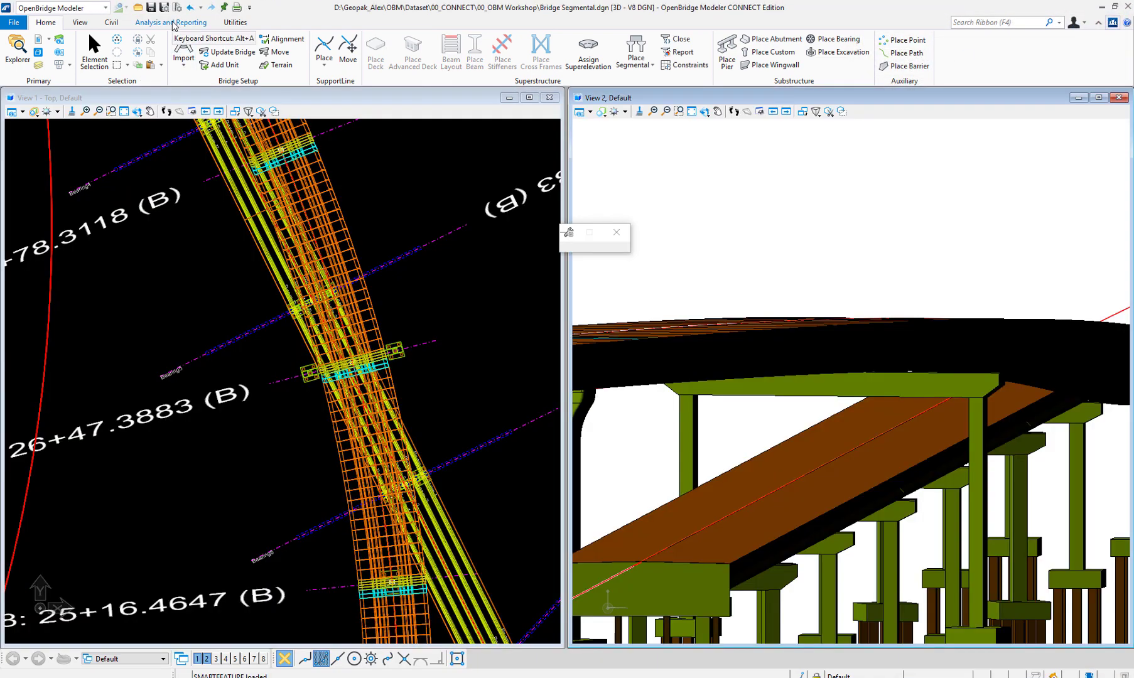
click(237, 23)
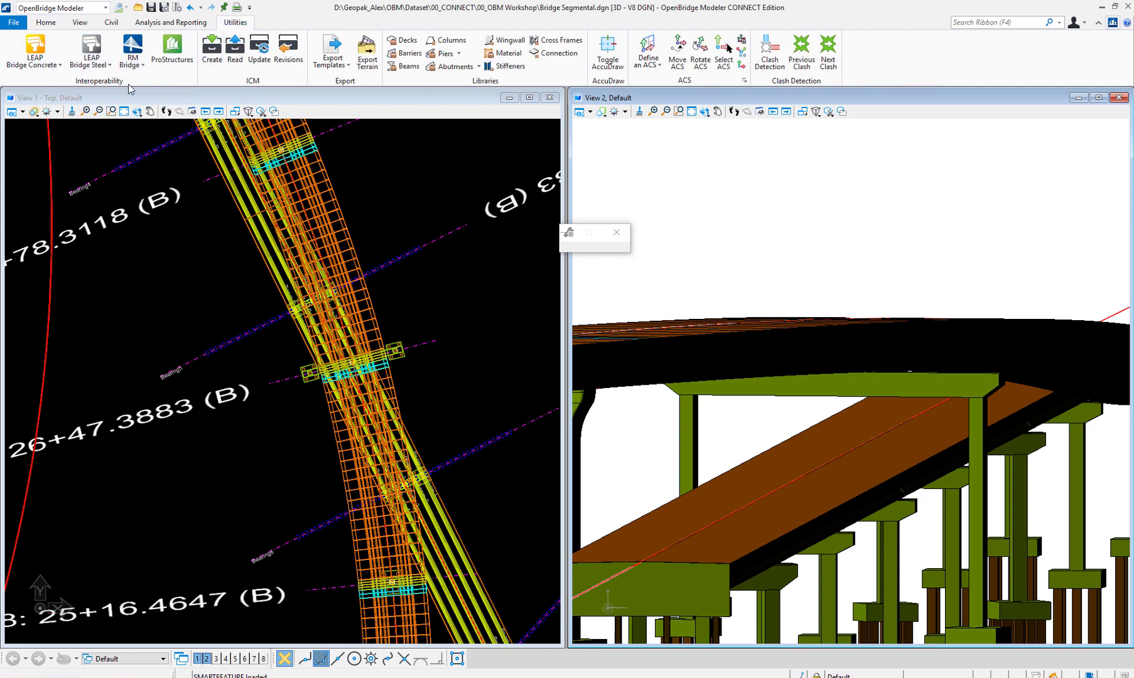
click(135, 66)
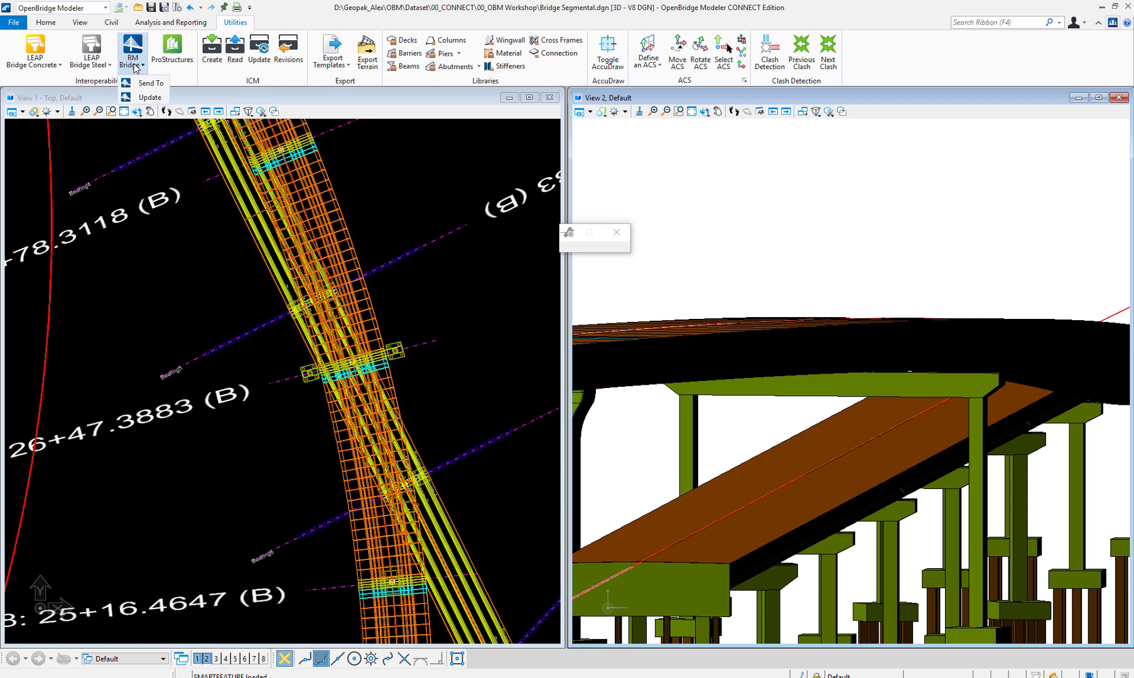
click(414, 191)
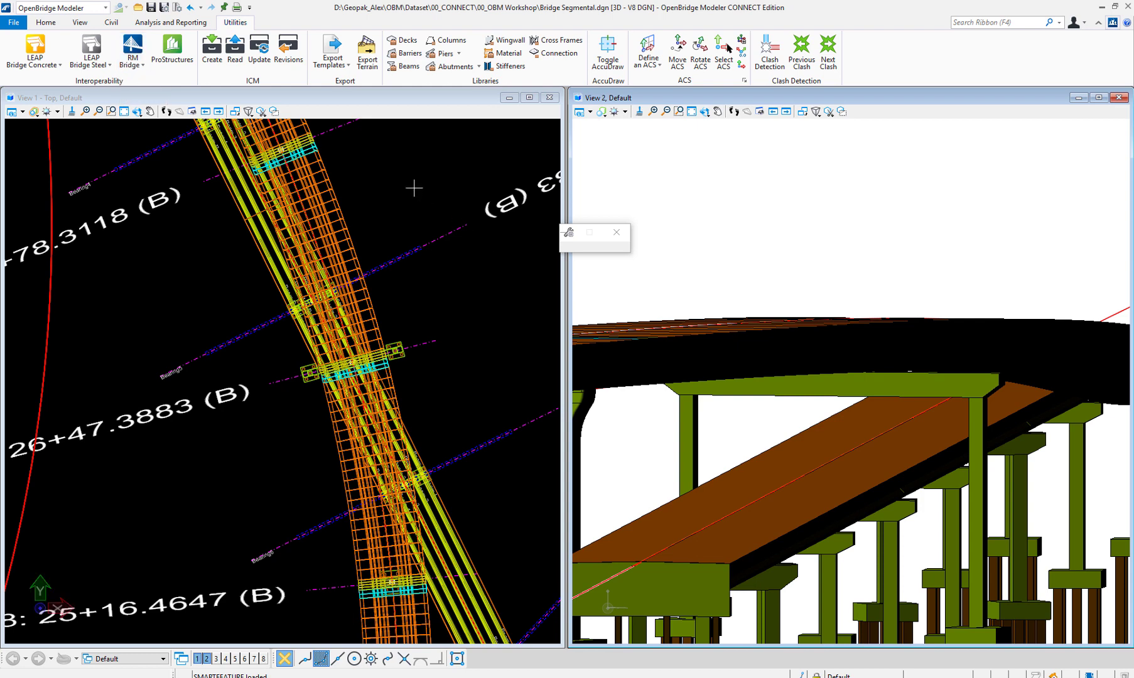
click(1129, 6)
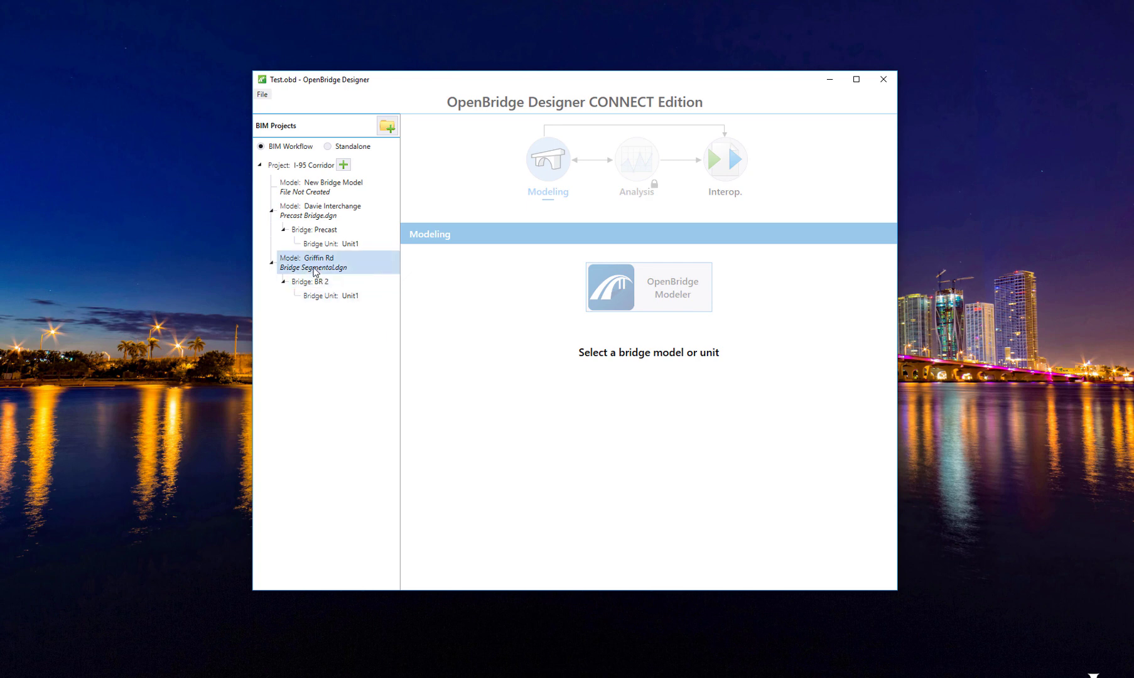
Preview Griffin Rd's Bridge Segmental.dgn and zoom in on its alignment curves
double_click(303, 264)
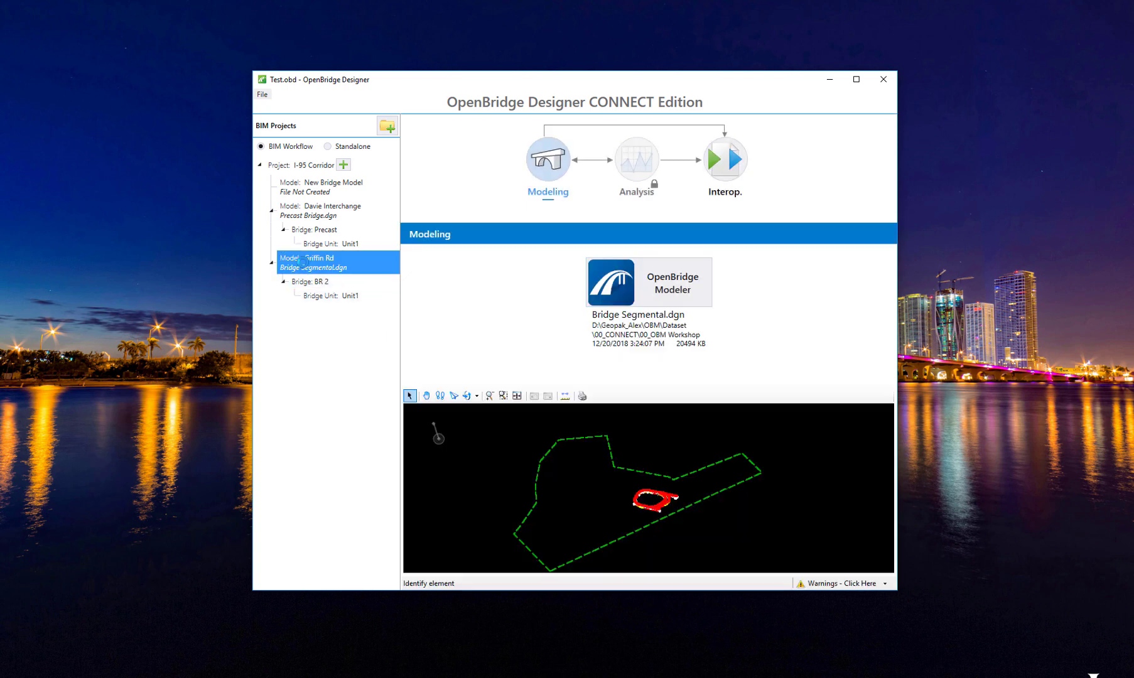
scroll(678, 496, up, 4)
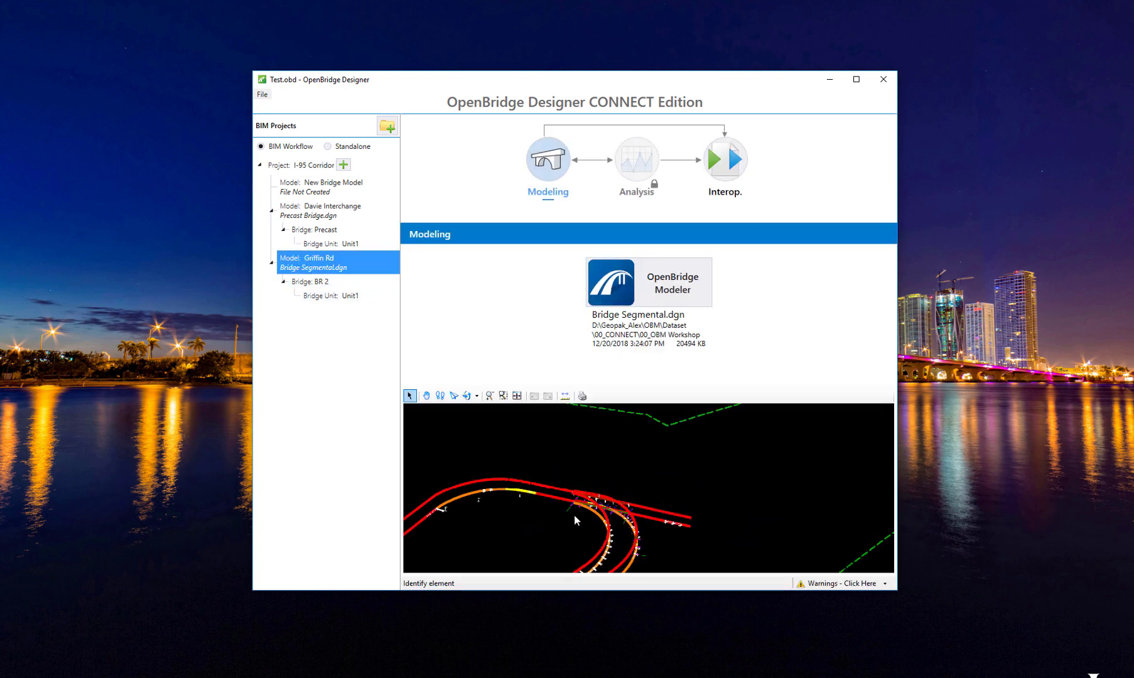
scroll(580, 513, up, 2)
scroll(583, 514, up, 4)
click(261, 95)
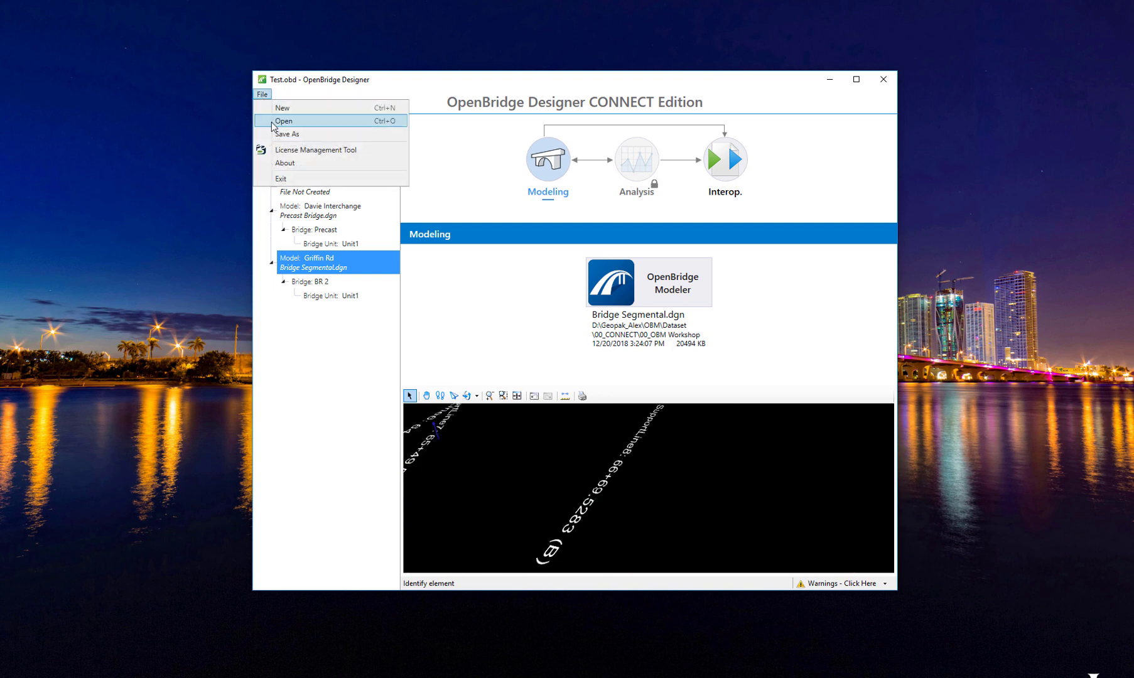
Open I-75 Corridor.obd and browse its Sawgrass Project and Sunrise Arena projects
click(271, 122)
click(587, 227)
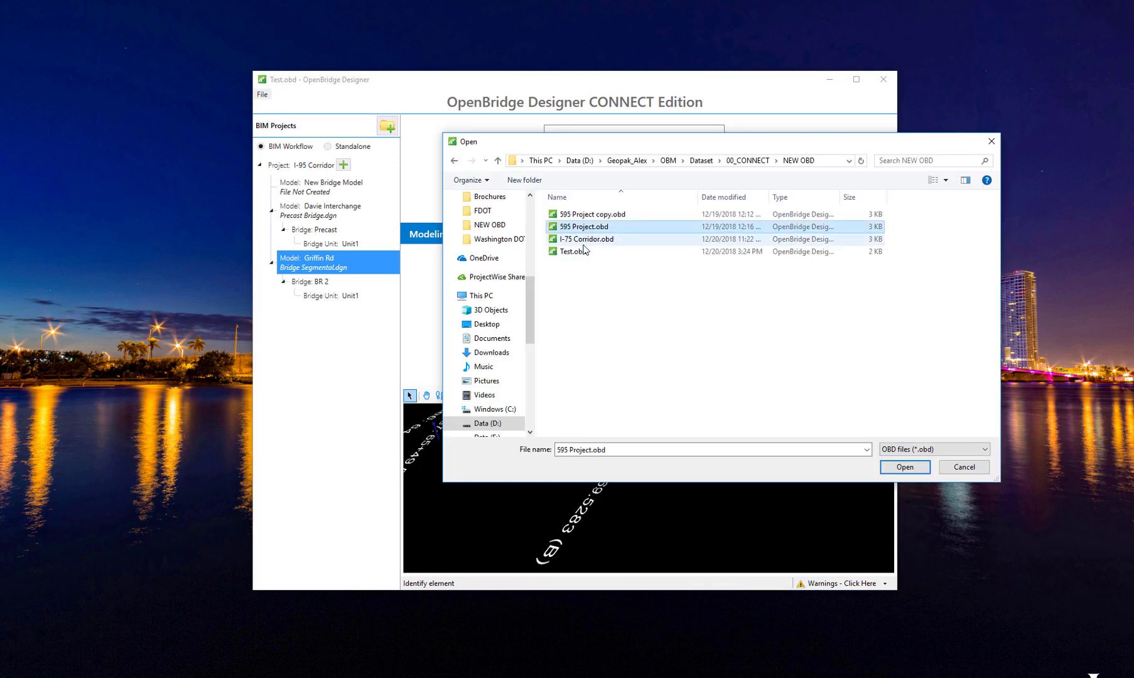
click(585, 239)
click(898, 465)
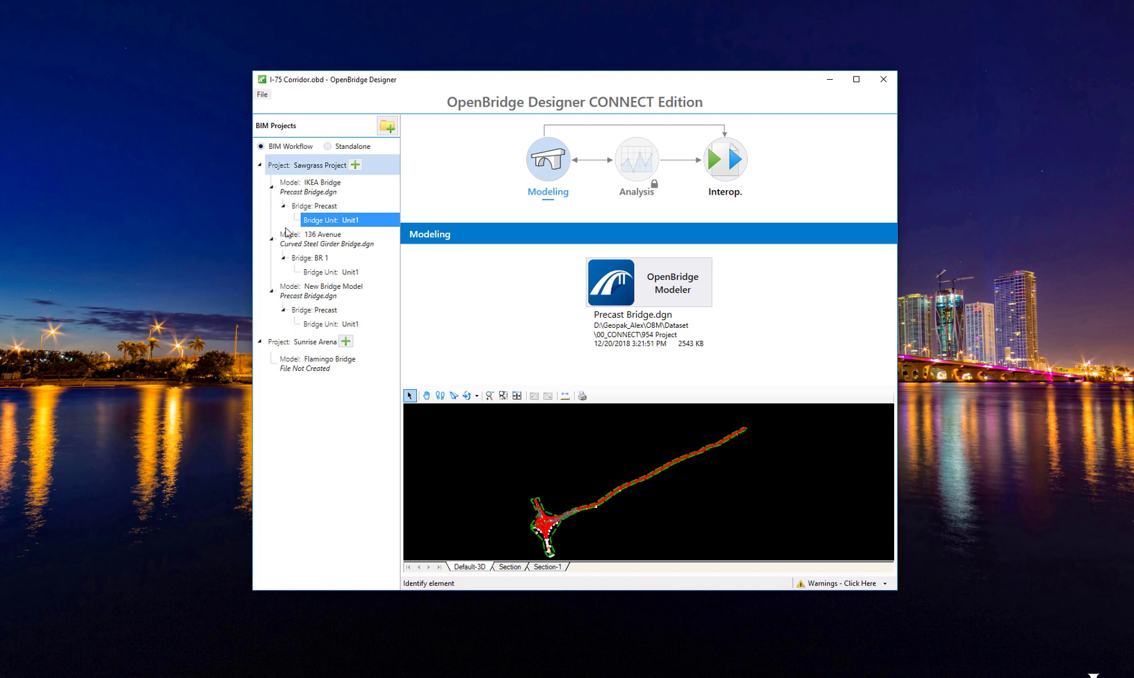
click(303, 167)
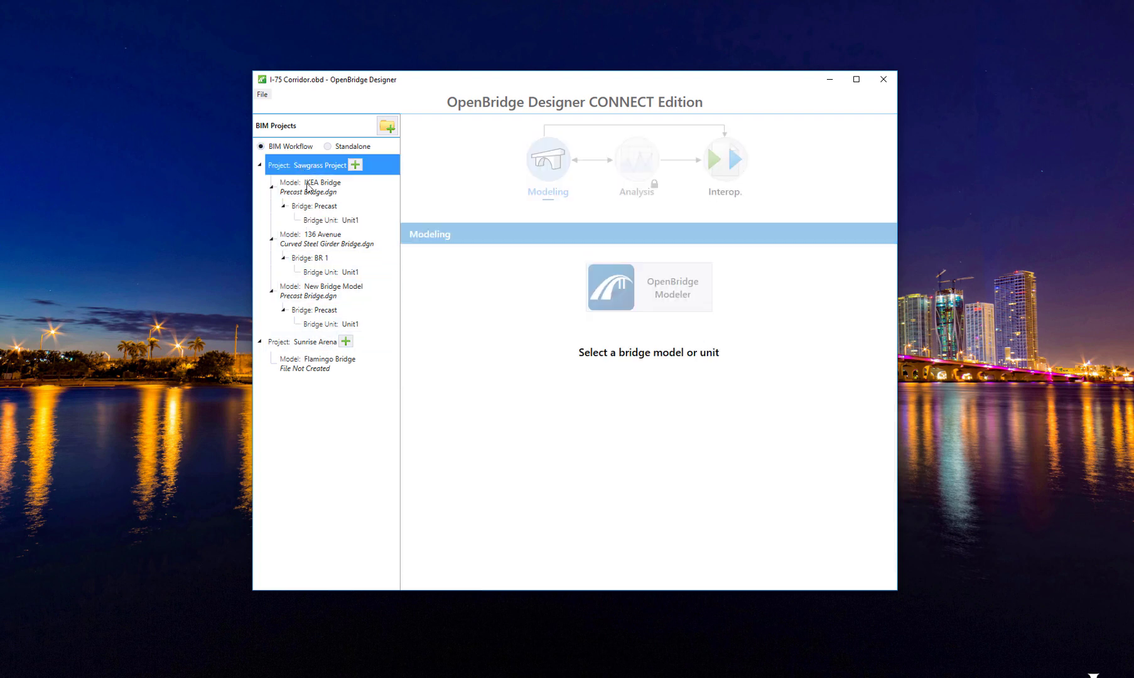
click(309, 344)
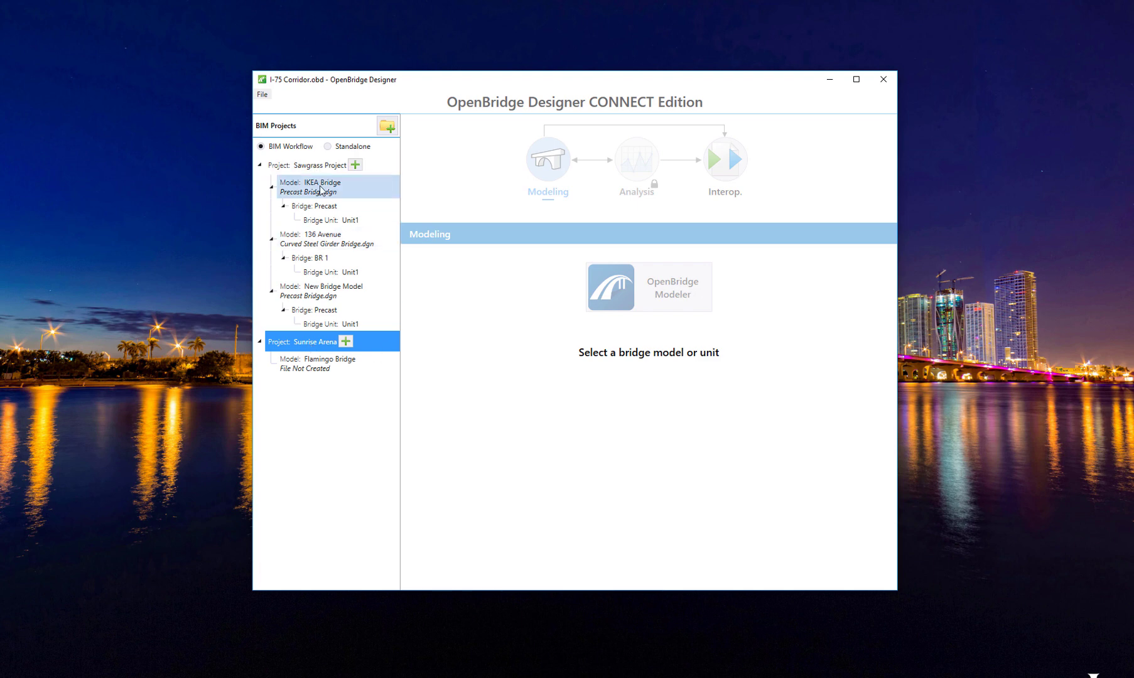
click(286, 168)
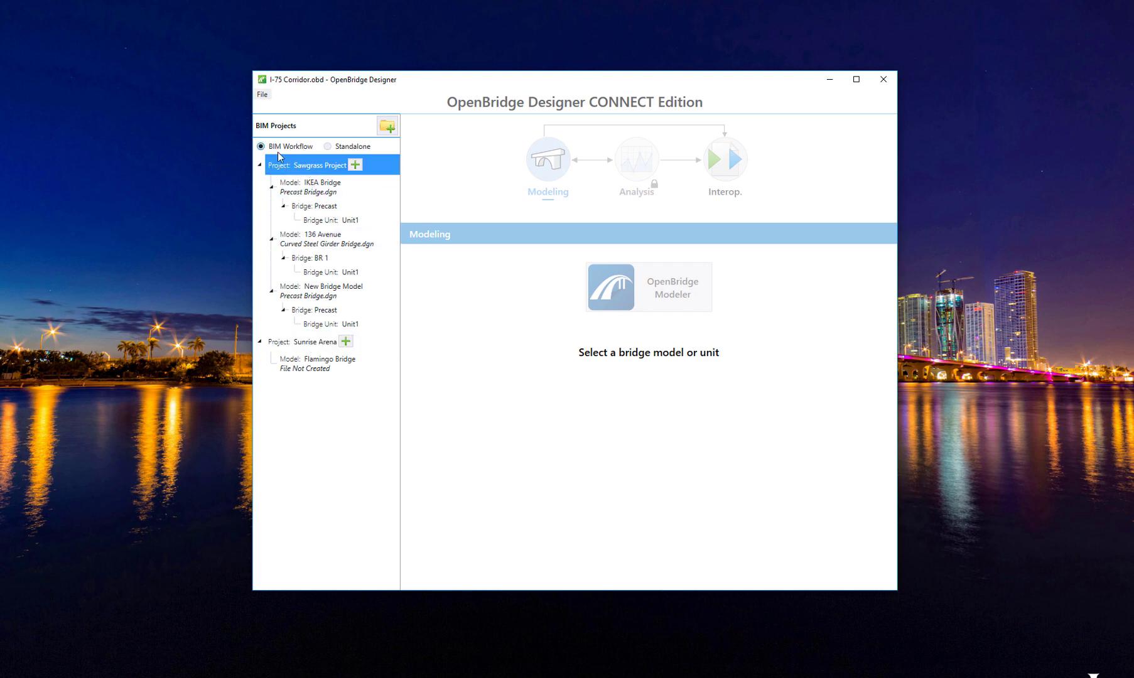
Choose the Small Bridge standalone group and launch LEAP Bridge Concrete from Analysis
click(328, 146)
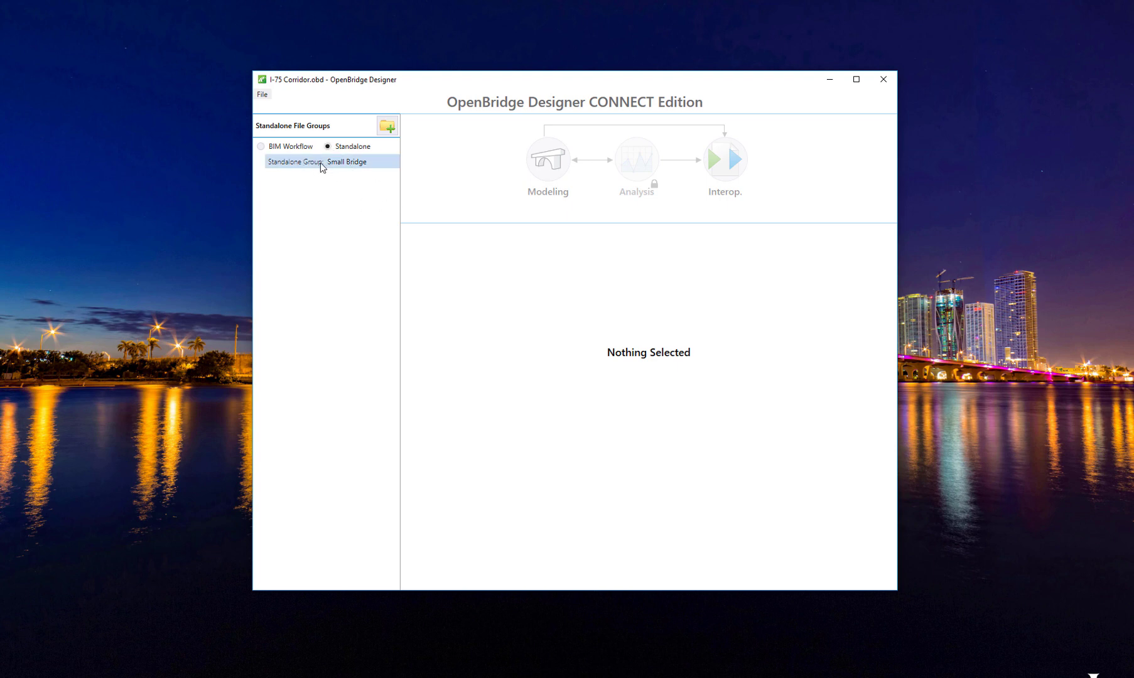
click(334, 165)
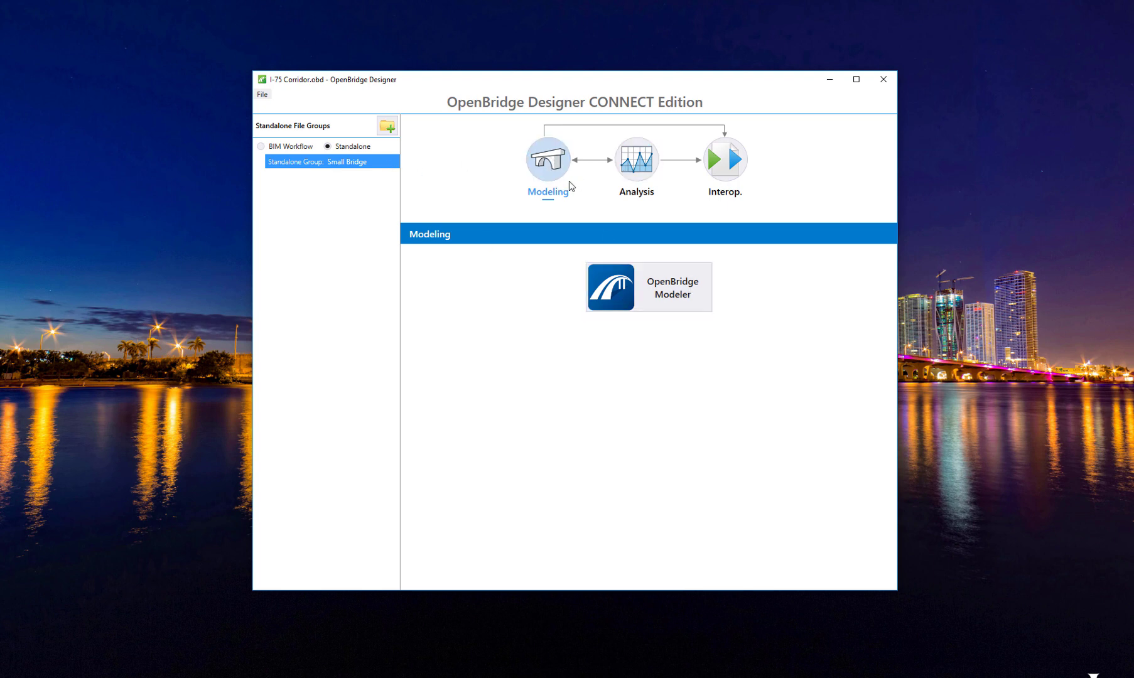
click(636, 159)
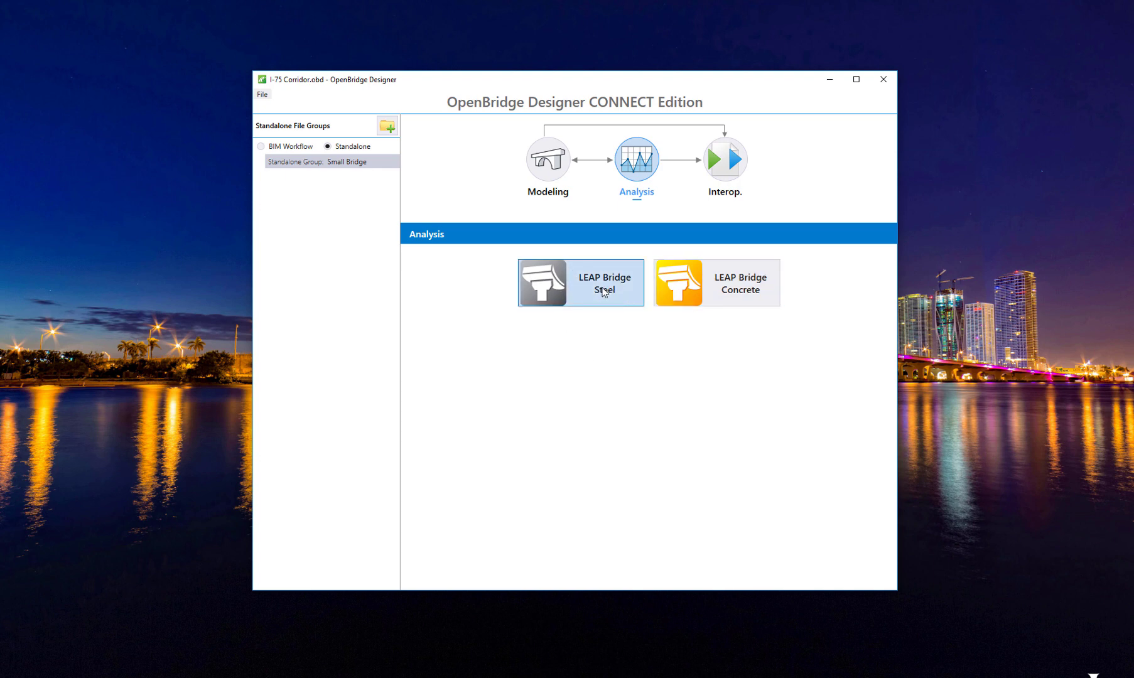
click(726, 279)
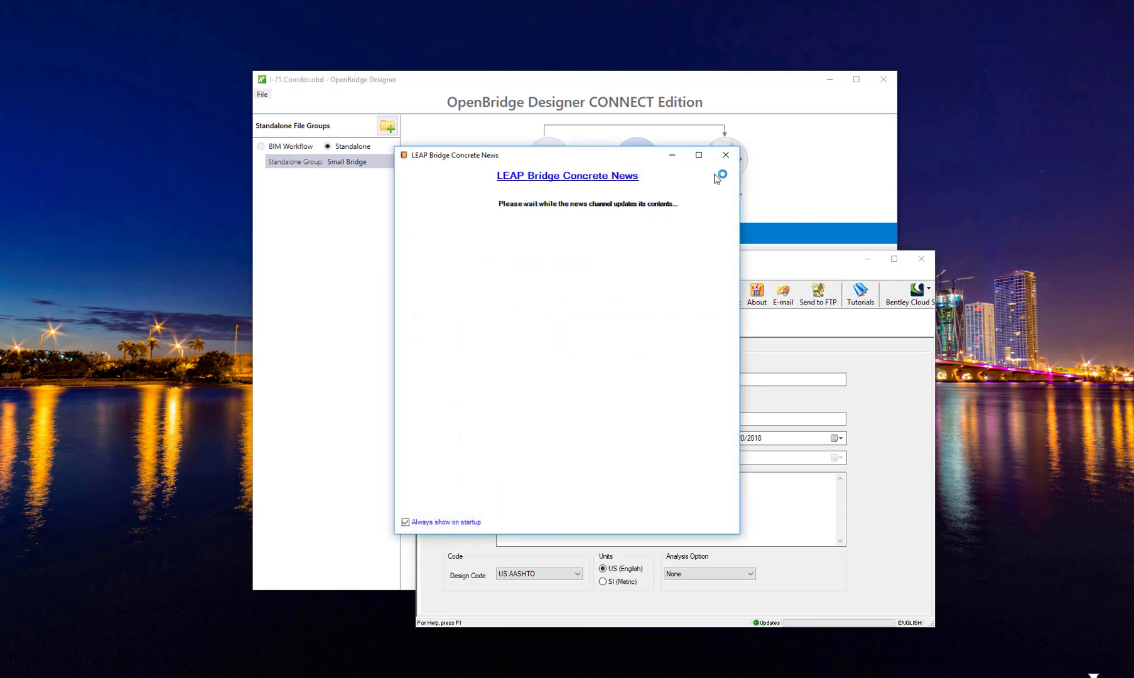
Dismiss the news window and browse the Geometry, SuperStructure and Project input pages
click(726, 157)
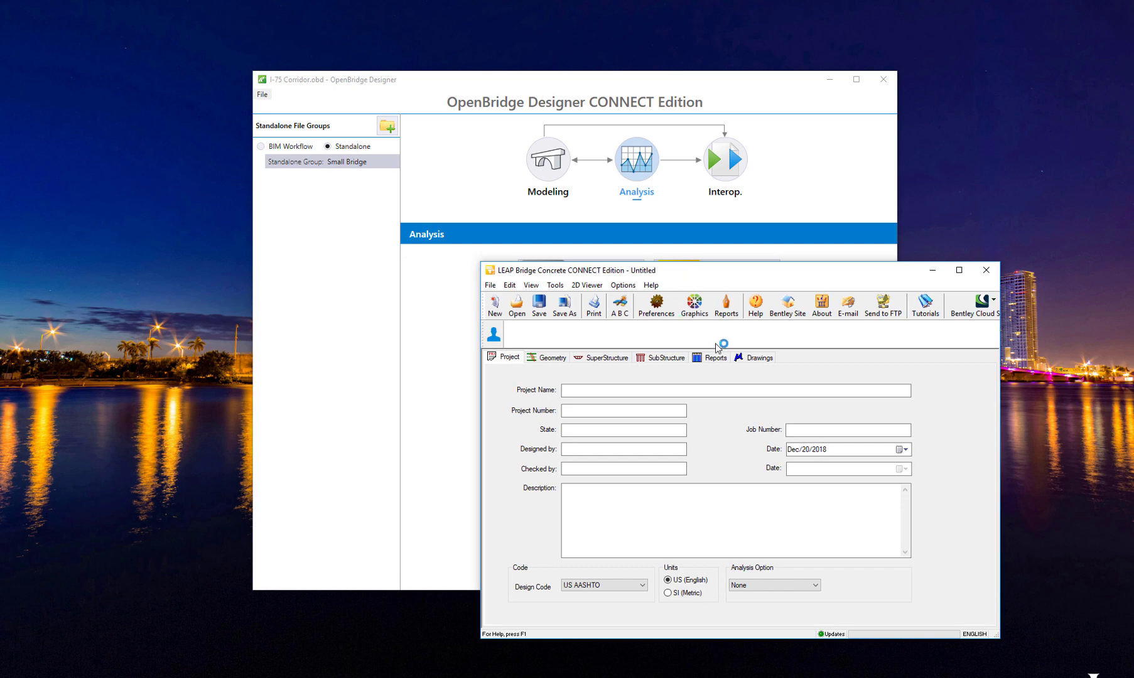
click(551, 357)
click(590, 362)
click(505, 357)
Close LEAP Bridge Concrete and show IKEA Bridge's Interop tools: gINT, ProStructures, LumenRT
click(986, 271)
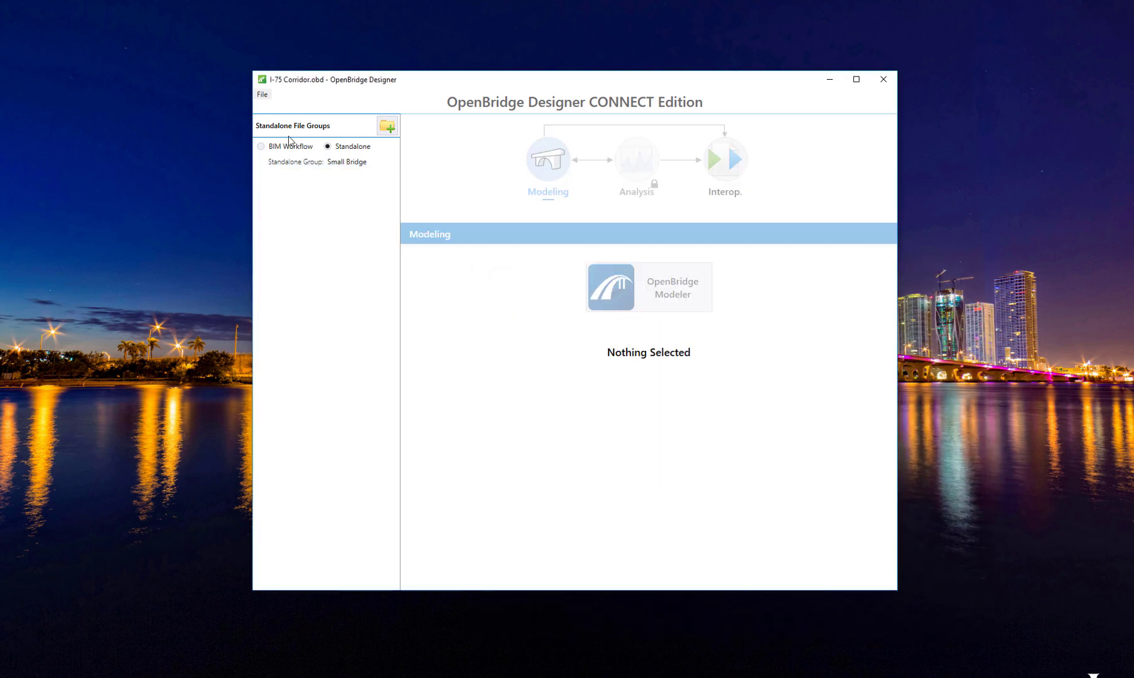
click(268, 148)
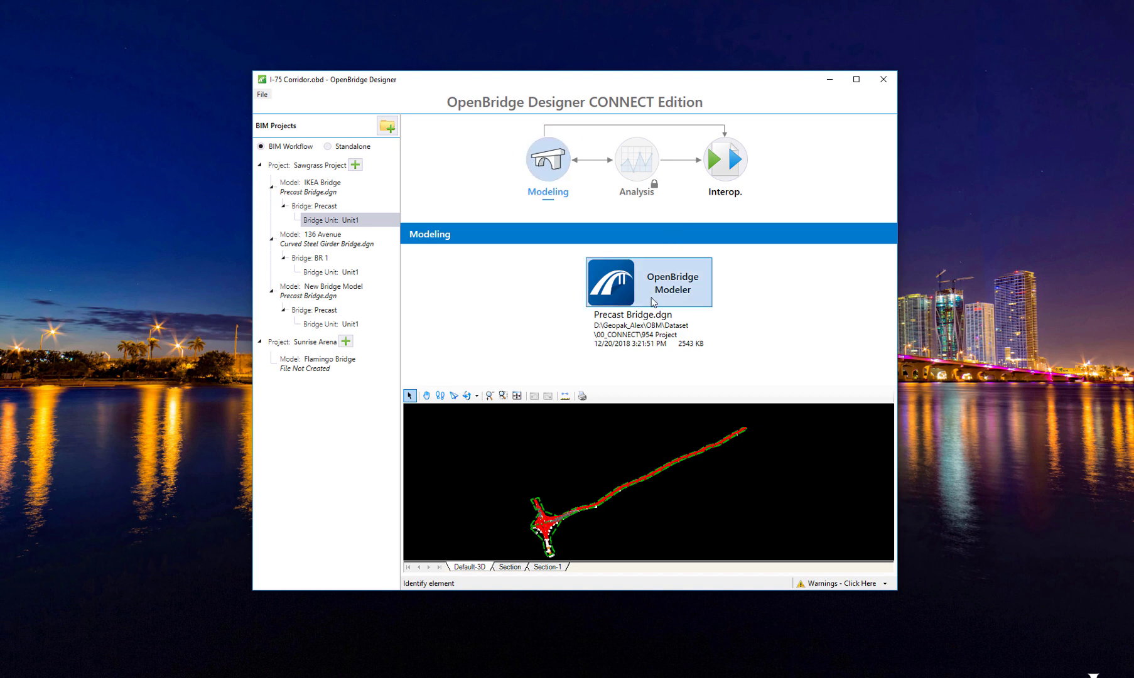
click(599, 287)
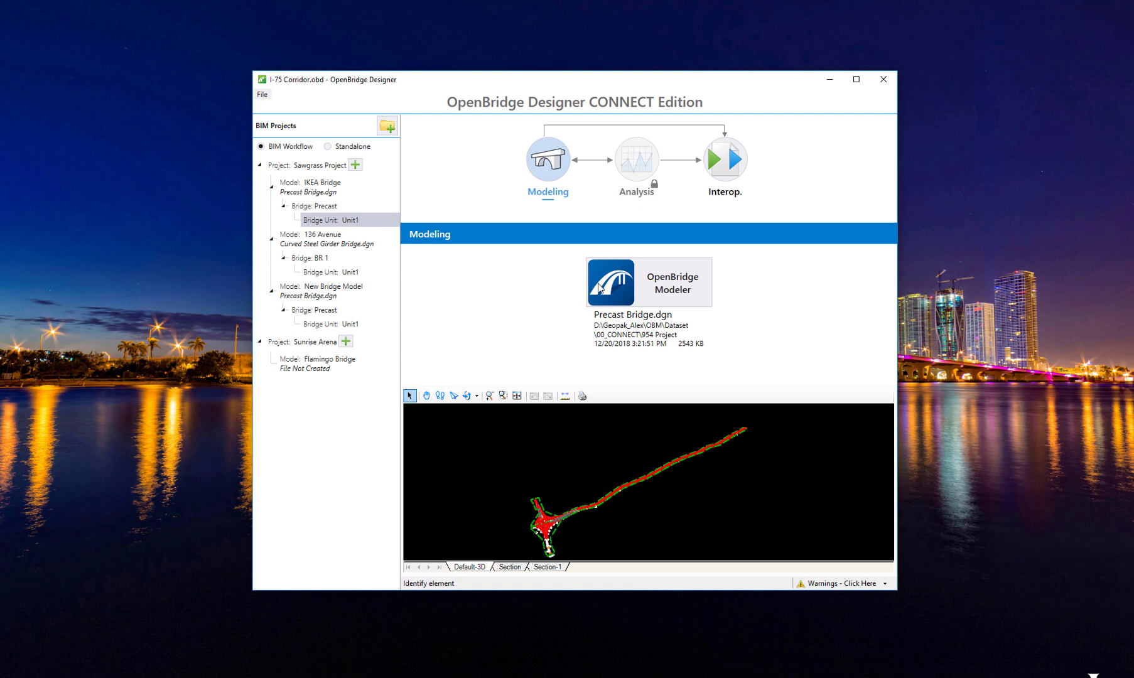
click(722, 161)
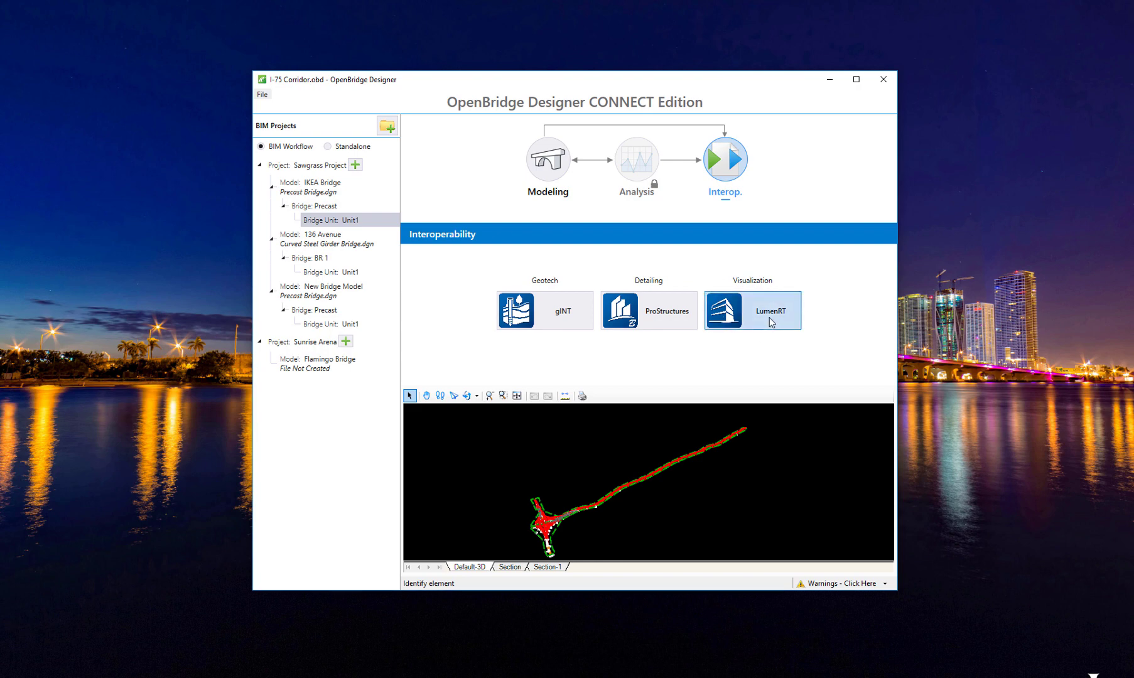
scroll(549, 530, up, 5)
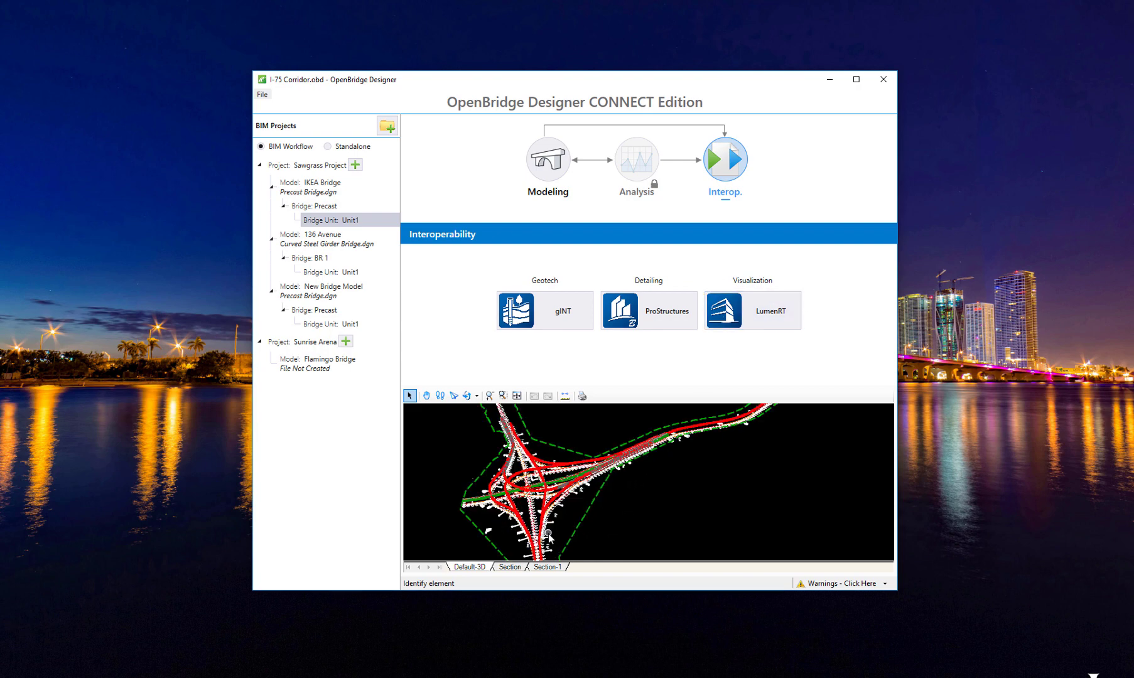